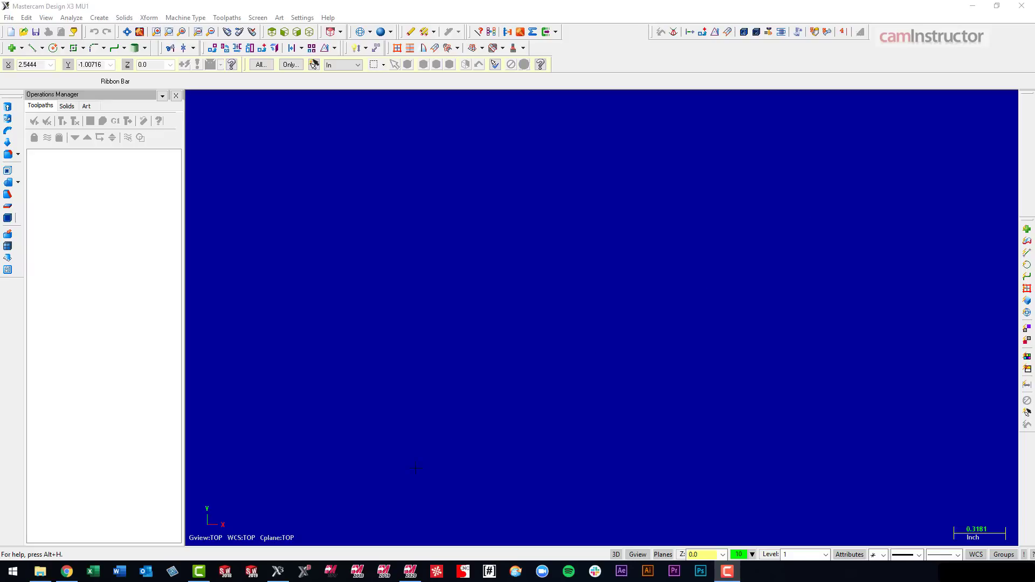
Bring Mastercam 2020 forward, return to Mastercam X3, then show the Downloads\2DHSTBracket_2017 folder in Explorer
{"action": "left_click", "coordinate": [410, 571]}
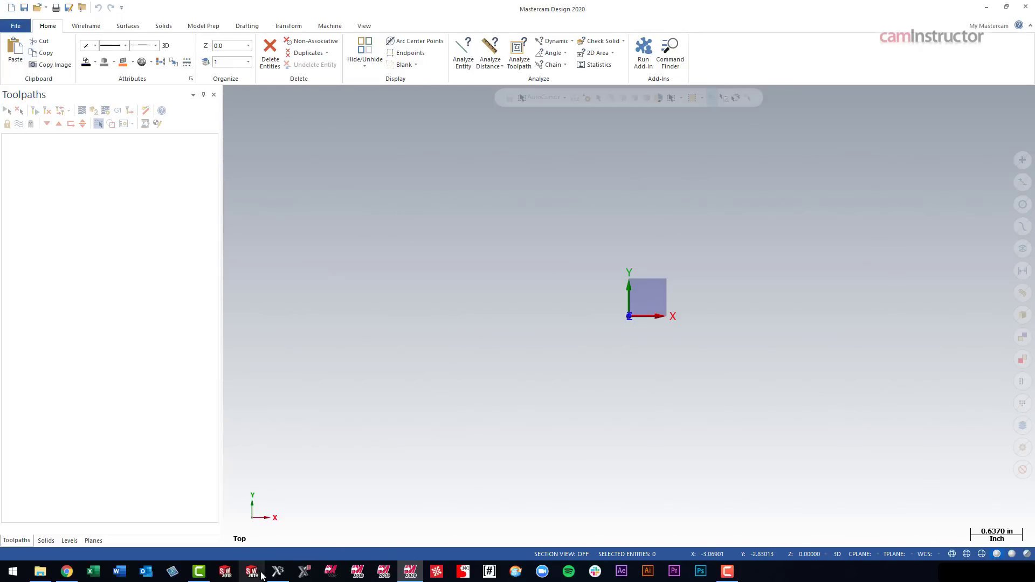
{"action": "left_click", "coordinate": [278, 571]}
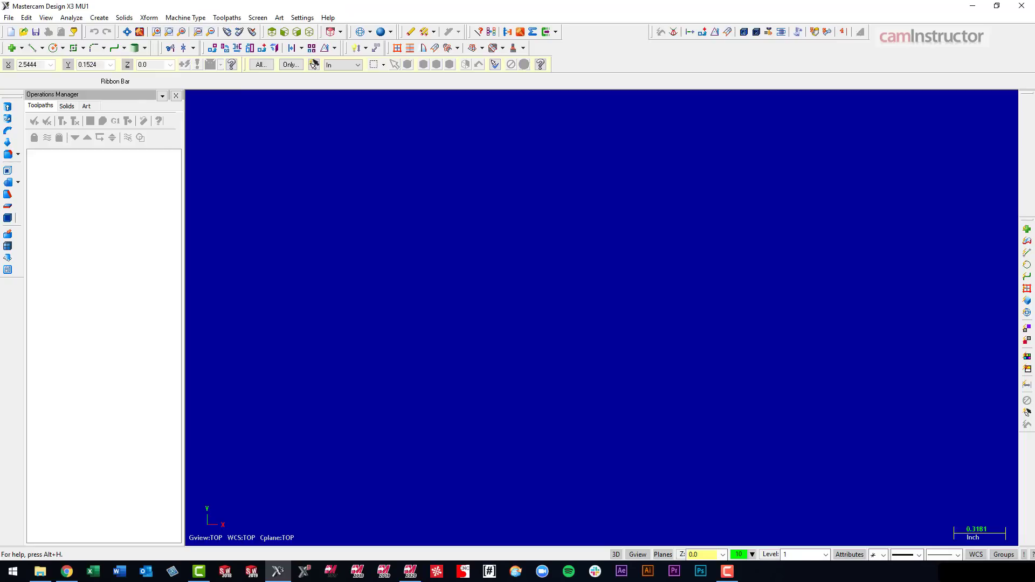
{"action": "key", "text": "alt+Tab"}
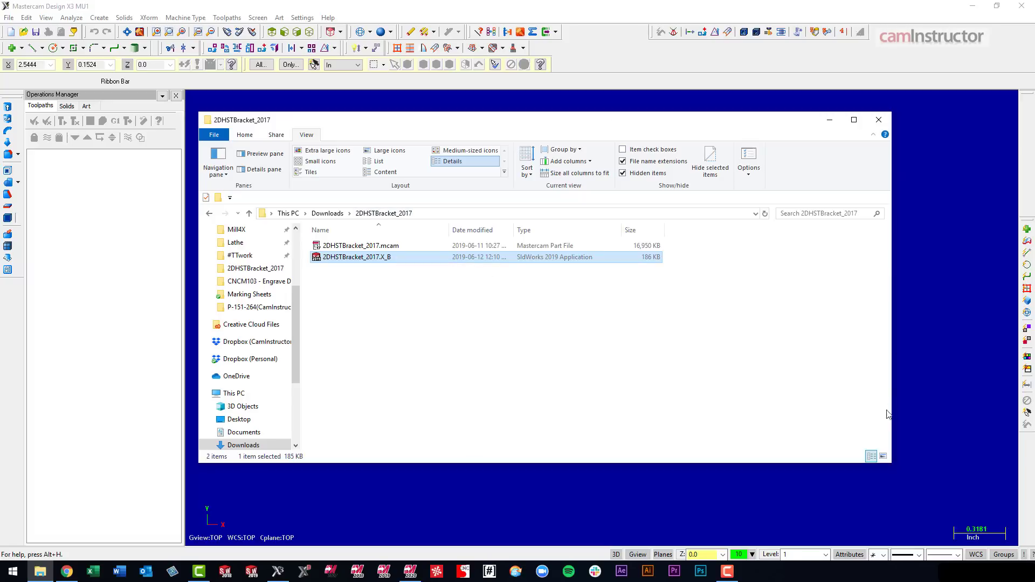
Shrink and reposition the Explorer window, and try dropping 2DHSTBracket_2017.X_B onto the Mastercam canvas
{"action": "left_click_drag", "start_coordinate": [895, 466], "coordinate": [736, 380]}
{"action": "left_click_drag", "start_coordinate": [419, 125], "coordinate": [626, 122]}
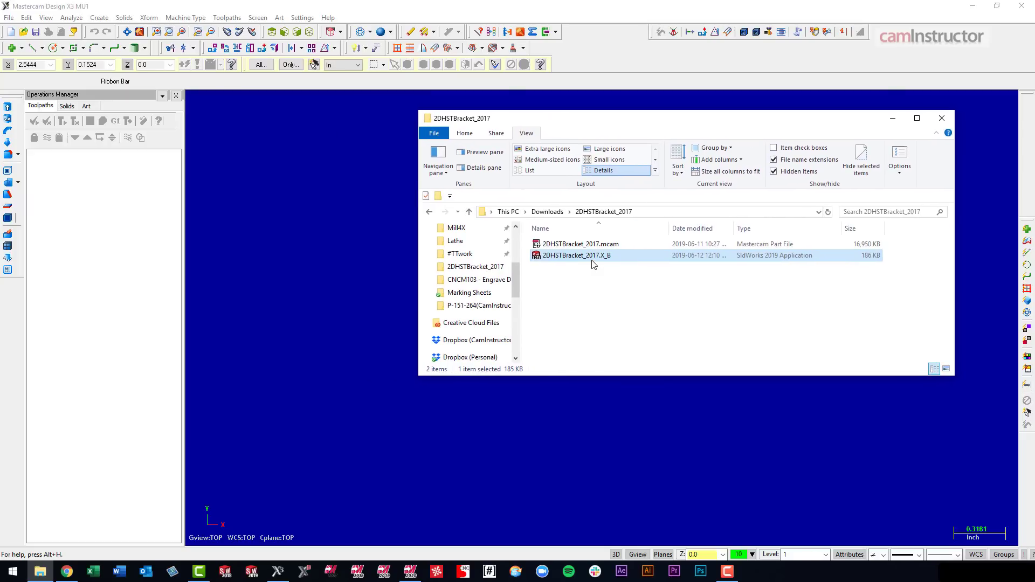
{"action": "left_click_drag", "start_coordinate": [591, 258], "coordinate": [306, 279]}
{"action": "left_click_drag", "start_coordinate": [663, 120], "coordinate": [630, 122]}
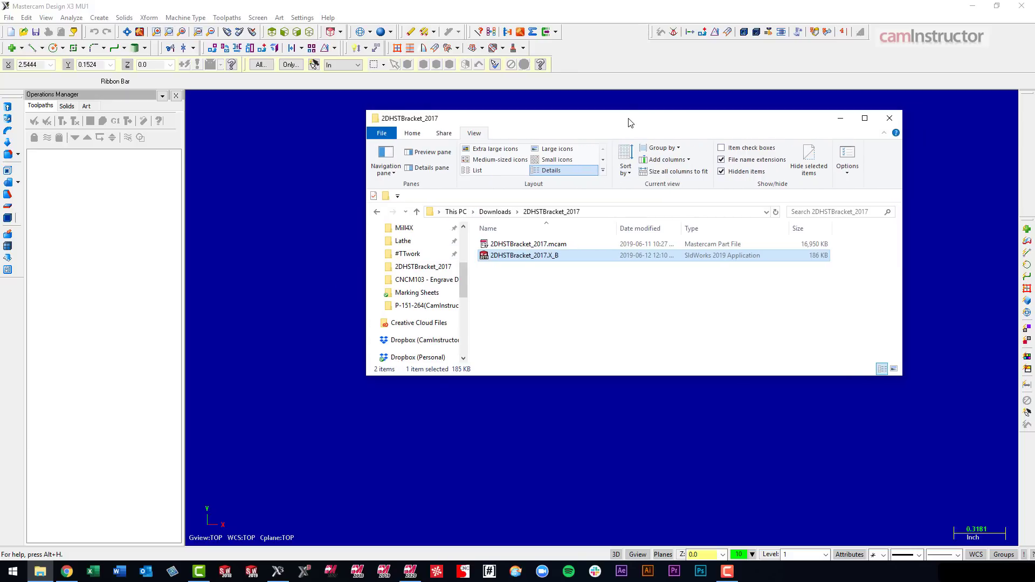
Open 2DHSTBracket_2017.X_B from the 2DHSTBracket_2017 folder with Files of type set to Parasolid
{"action": "left_click", "coordinate": [10, 19]}
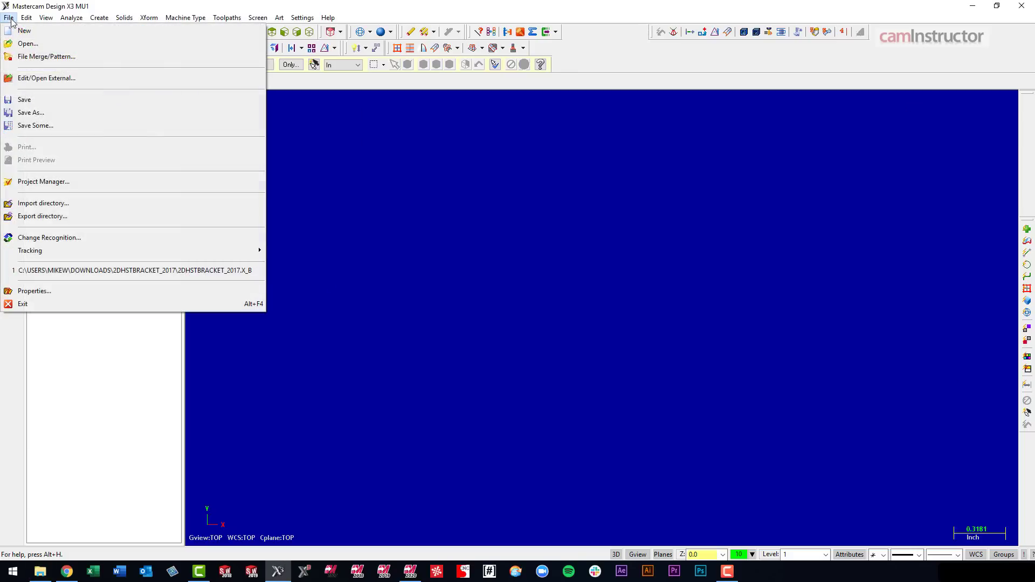
{"action": "left_click", "coordinate": [28, 43]}
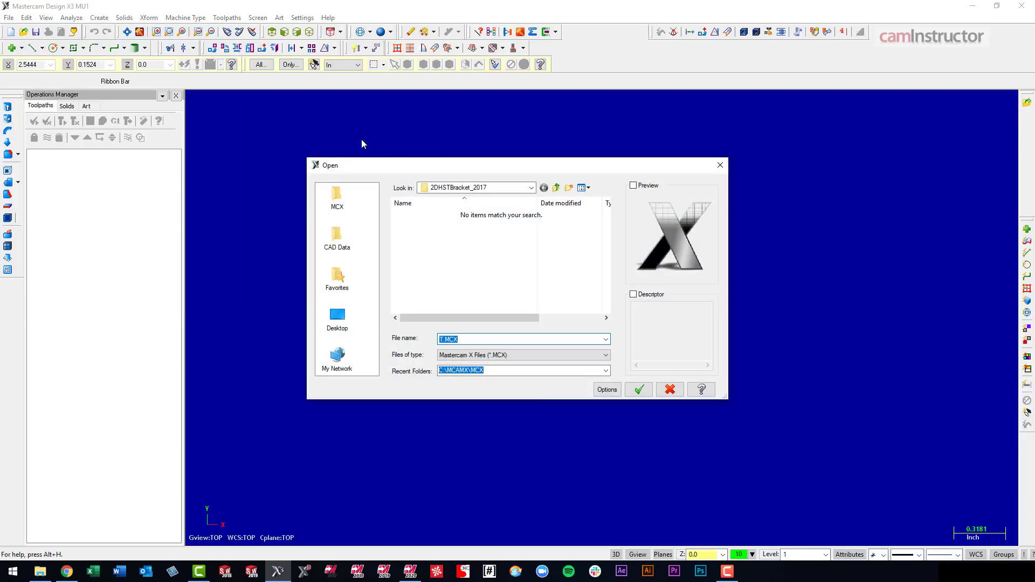
{"action": "left_click", "coordinate": [531, 188]}
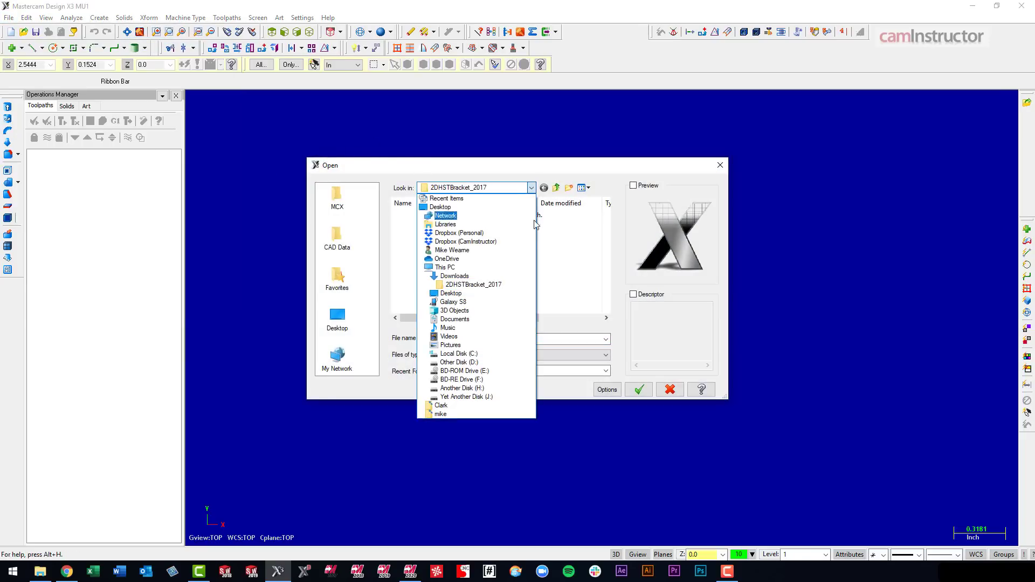
{"action": "left_click", "coordinate": [488, 286]}
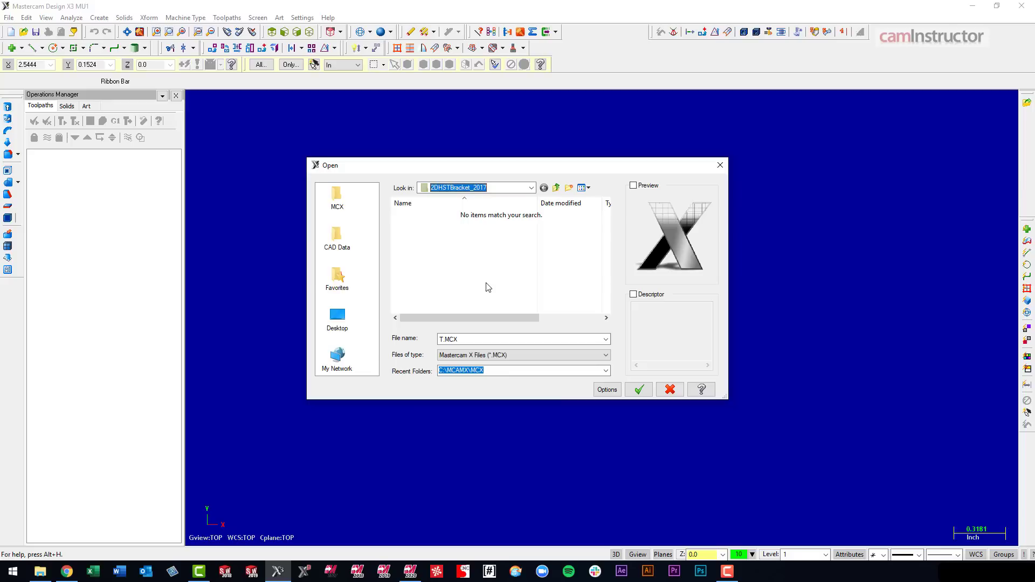
{"action": "left_click", "coordinate": [606, 371]}
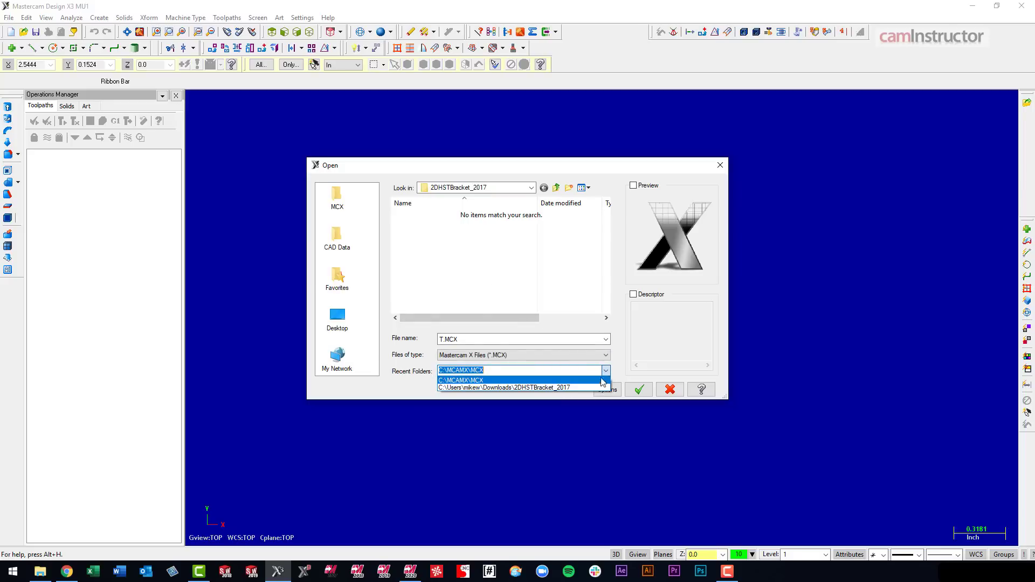
{"action": "left_click", "coordinate": [611, 351]}
{"action": "left_click", "coordinate": [606, 354]}
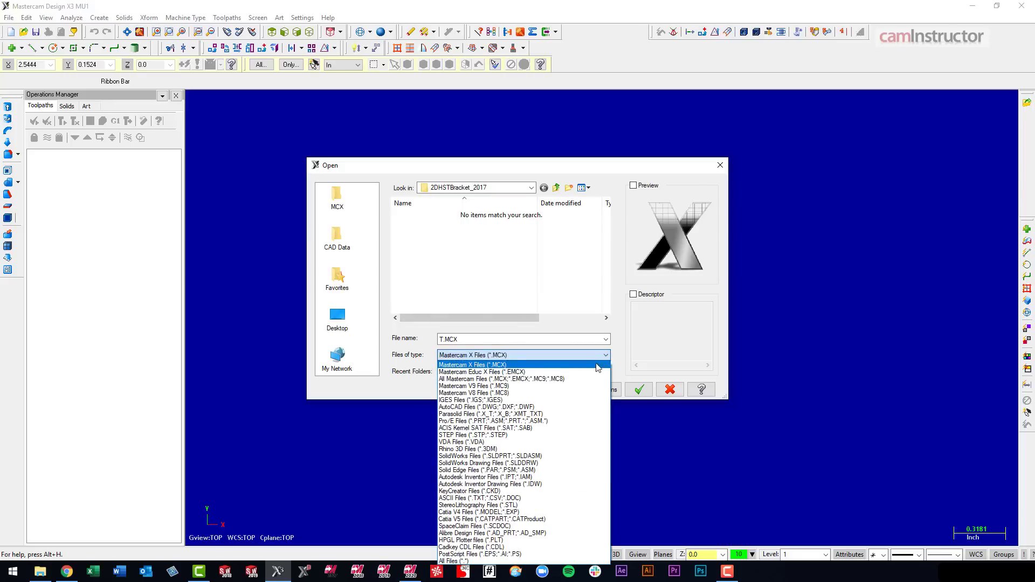
{"action": "left_click", "coordinate": [516, 414]}
{"action": "left_click", "coordinate": [438, 215]}
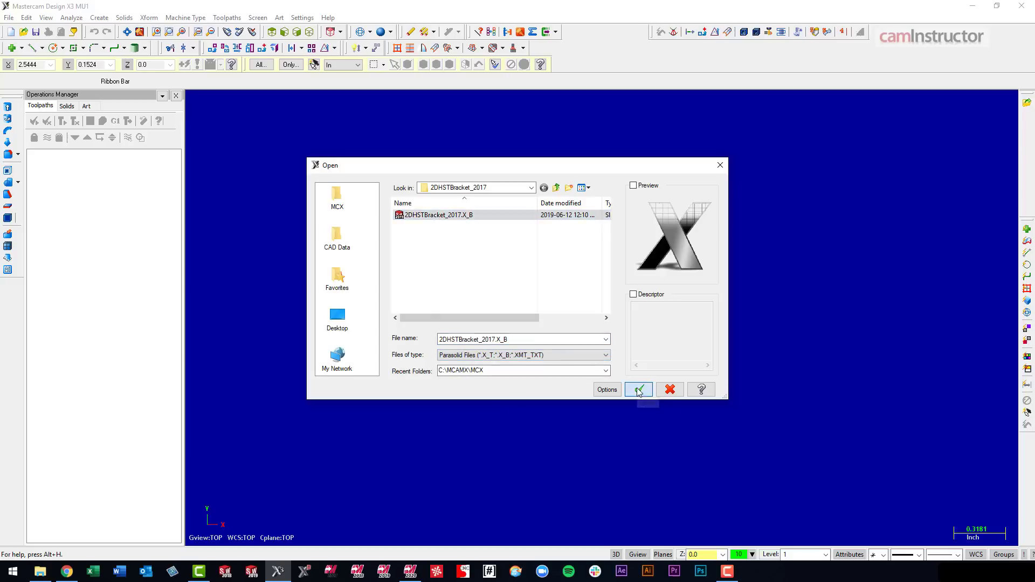
{"action": "left_click", "coordinate": [638, 389]}
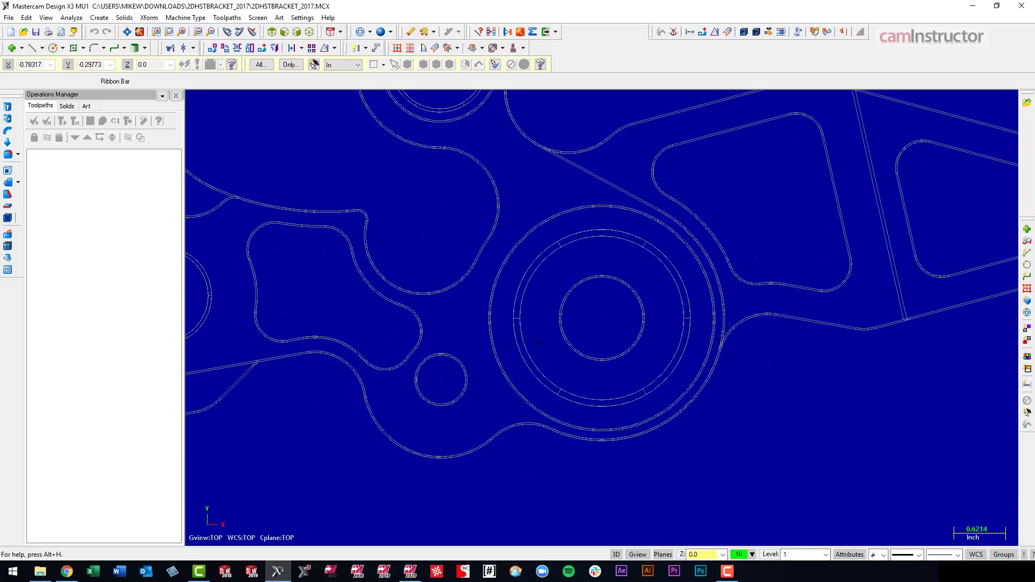
Zoom out, switch the bracket to Shaded display, and orbit it into an isometric-style view
{"action": "scroll", "coordinate": [584, 285], "scroll_direction": "down", "scroll_amount": 2}
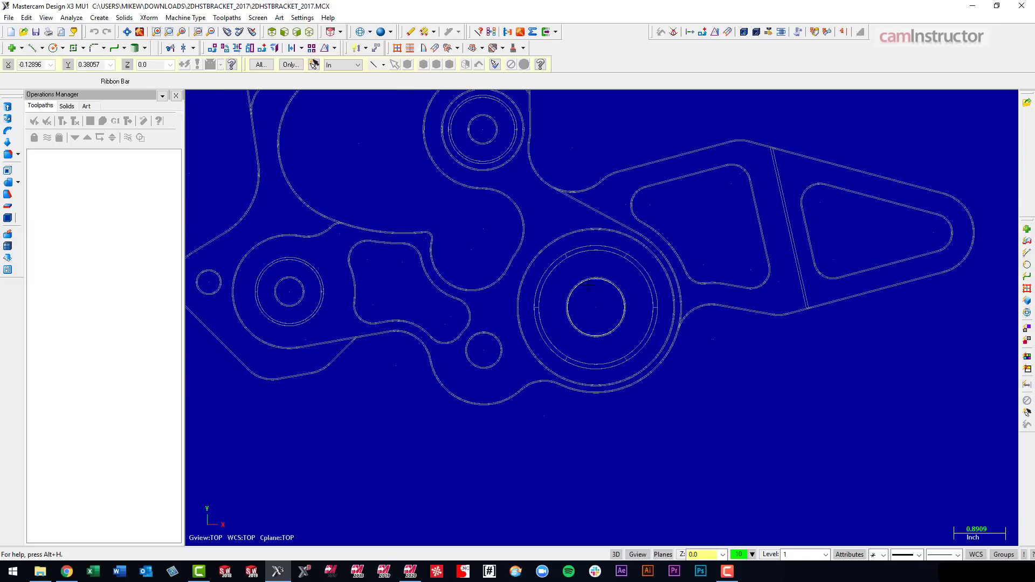
{"action": "scroll", "coordinate": [592, 285], "scroll_direction": "down", "scroll_amount": 3}
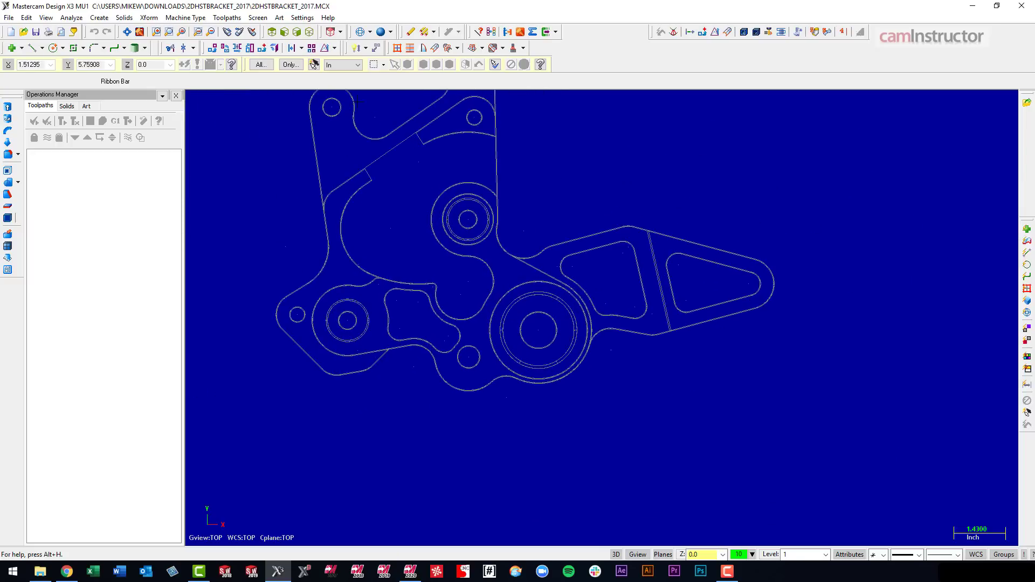
{"action": "left_click", "coordinate": [381, 32]}
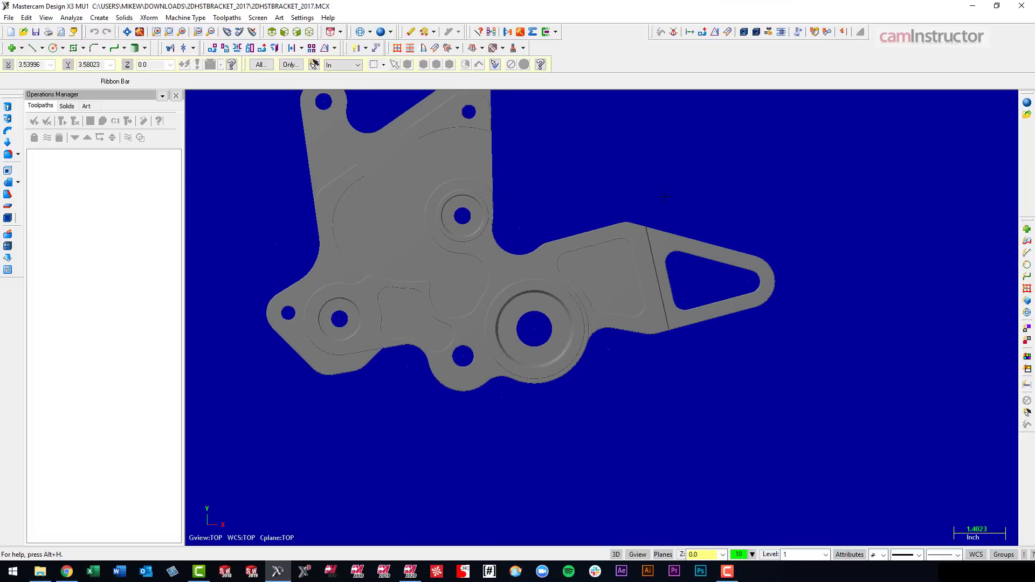
{"action": "scroll", "coordinate": [655, 205], "scroll_direction": "down", "scroll_amount": 1}
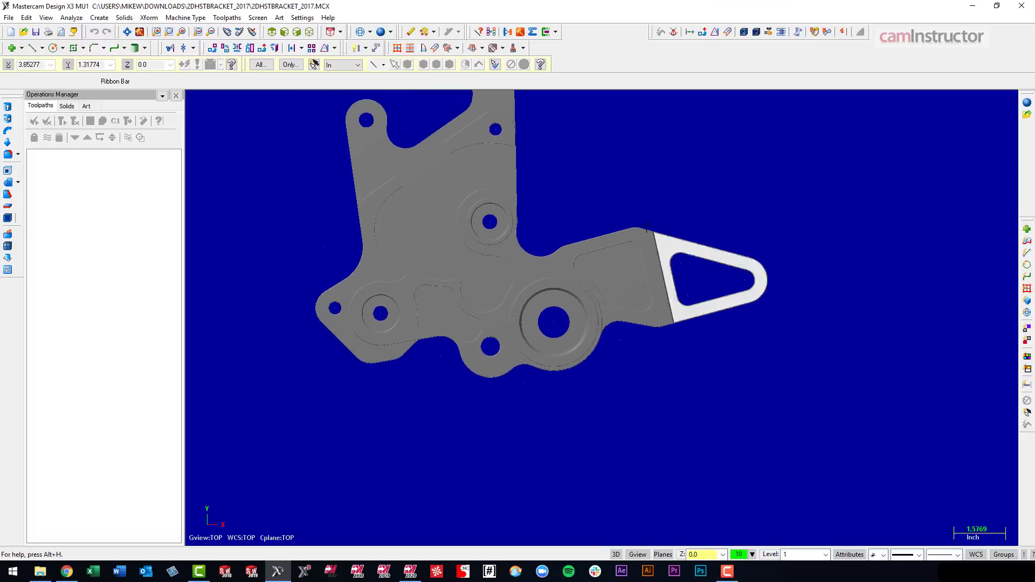
{"action": "scroll", "coordinate": [644, 214], "scroll_direction": "up", "scroll_amount": 1}
{"action": "middle_click_drag", "start_coordinate": [644, 214], "coordinate": [772, 184]}
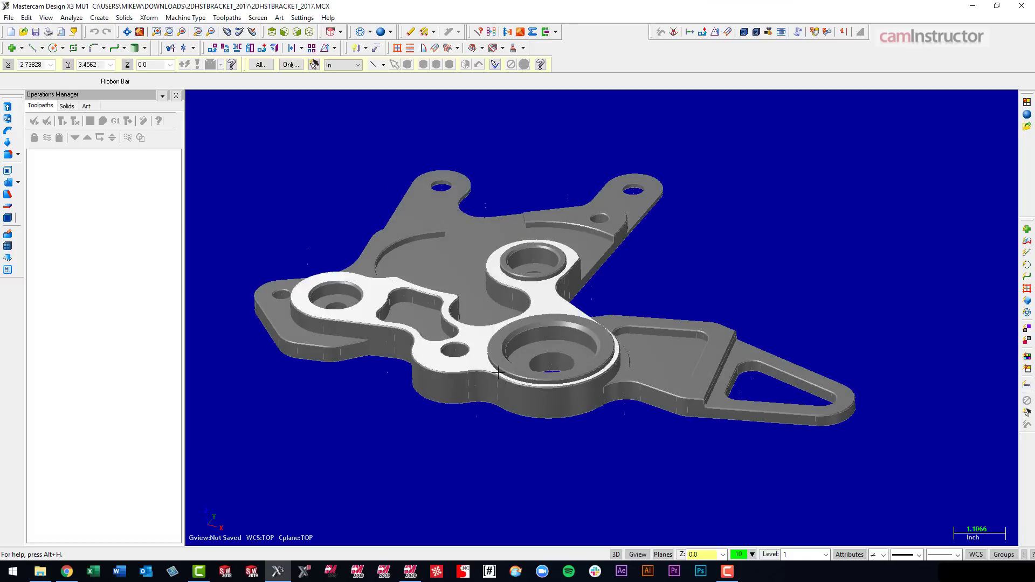
{"action": "middle_click_drag", "start_coordinate": [545, 411], "coordinate": [780, 324]}
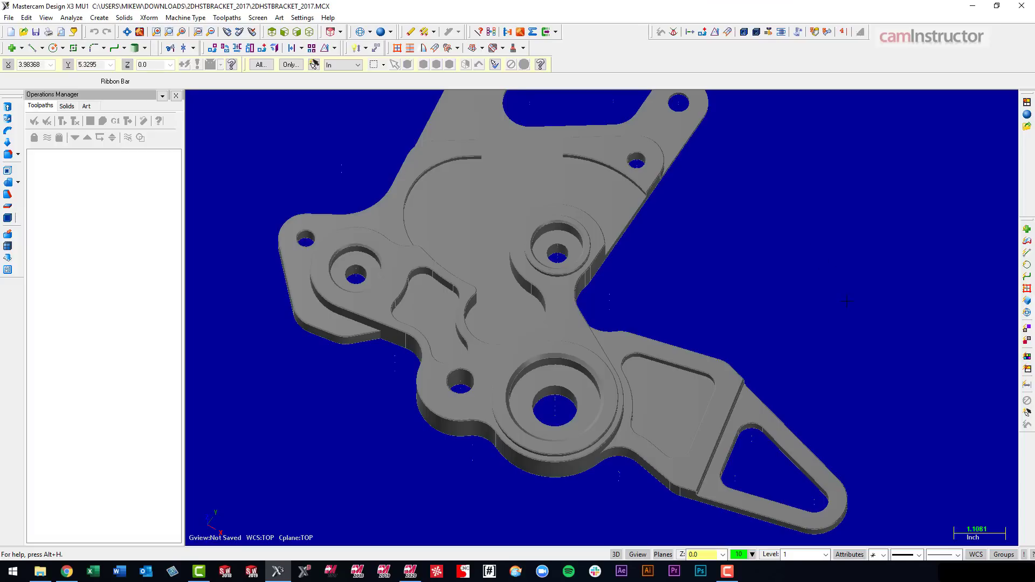
{"action": "middle_click_drag", "start_coordinate": [830, 305], "coordinate": [797, 301]}
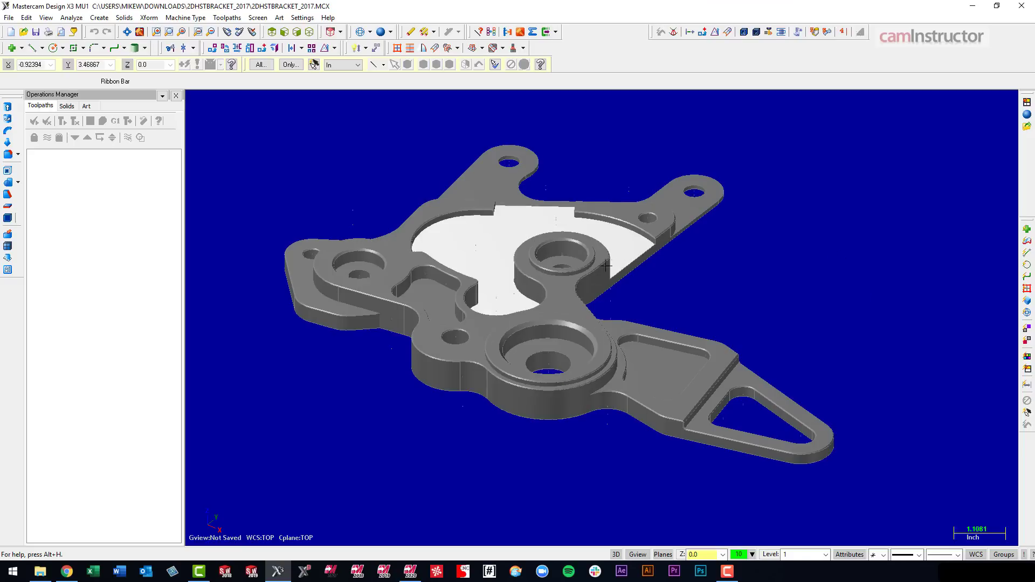
Select the bracket solid and review its Colors and line width options without applying a change
{"action": "left_click", "coordinate": [1027, 312]}
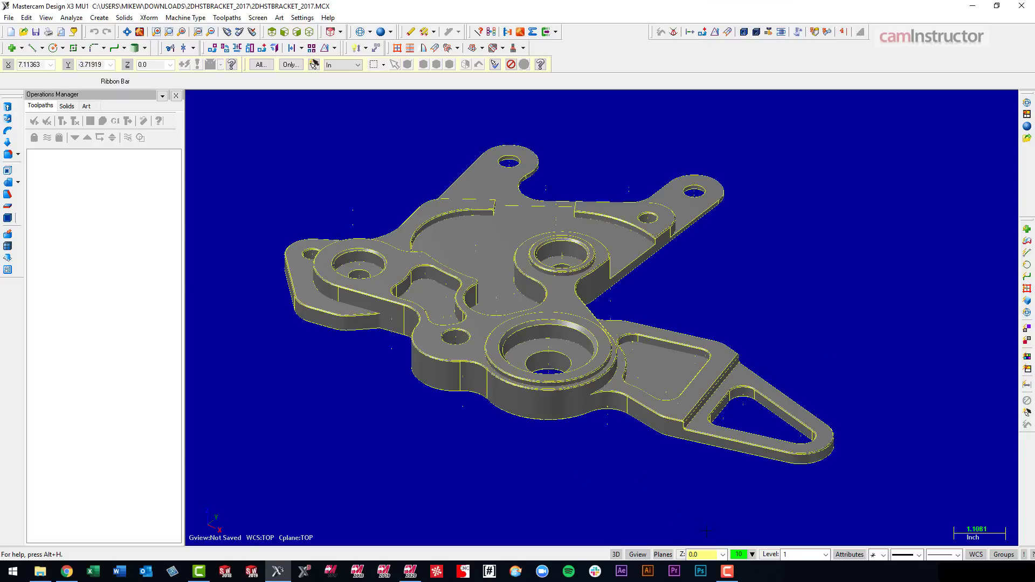
{"action": "left_click", "coordinate": [738, 554]}
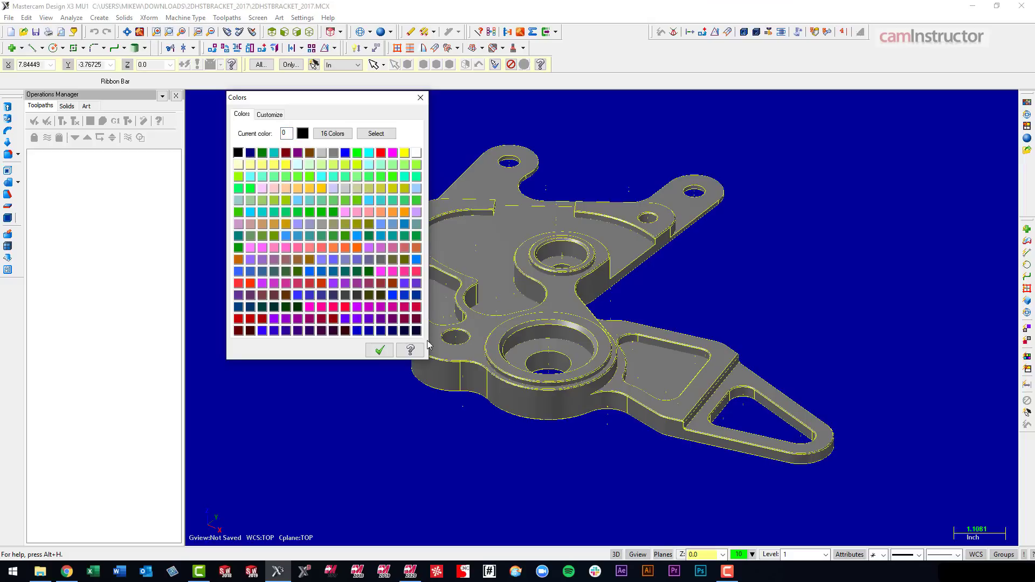
{"action": "left_click", "coordinate": [380, 350]}
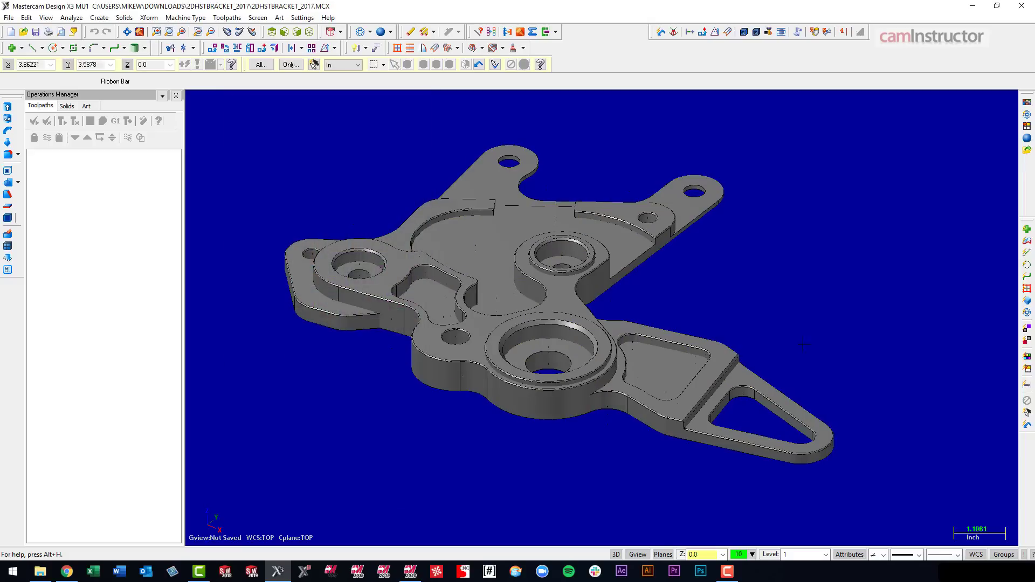
{"action": "left_click", "coordinate": [1025, 313]}
{"action": "left_click", "coordinate": [946, 552]}
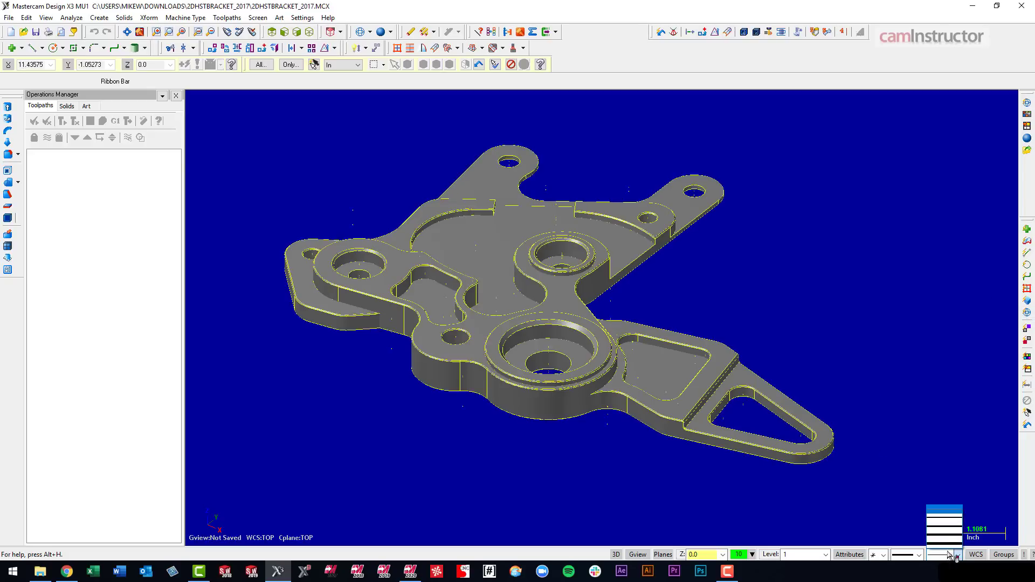
{"action": "left_click", "coordinate": [947, 522]}
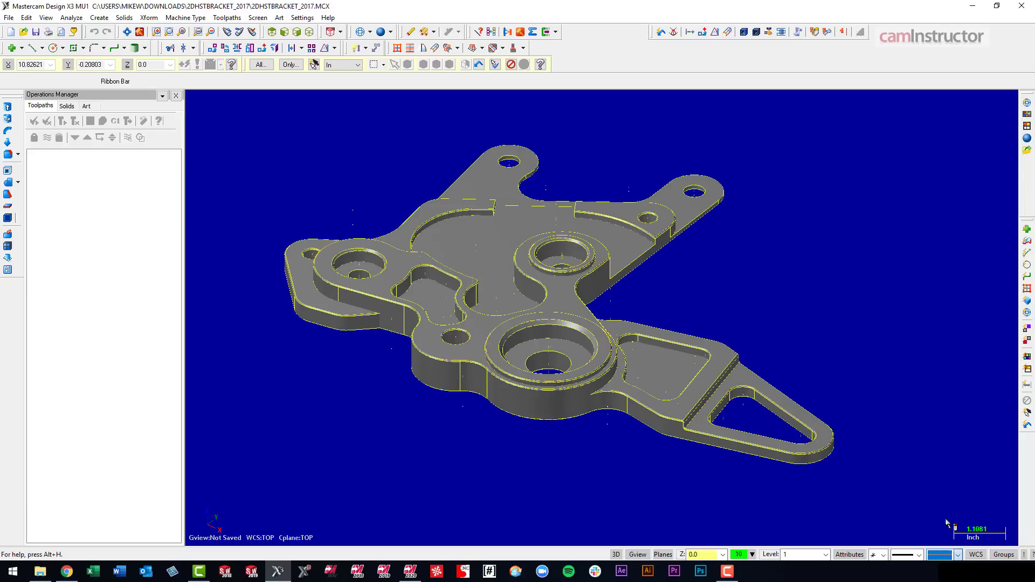
{"action": "left_click", "coordinate": [631, 480]}
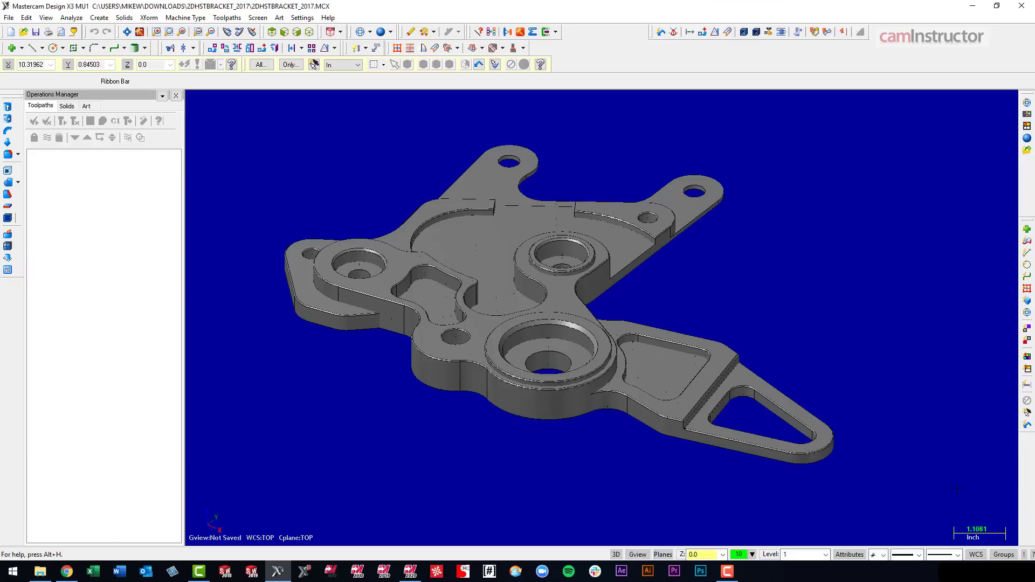
Apply the thicker line width to the selected bracket solid's edges
{"action": "left_click", "coordinate": [1025, 314]}
{"action": "left_click", "coordinate": [945, 556]}
{"action": "left_click", "coordinate": [85, 138]}
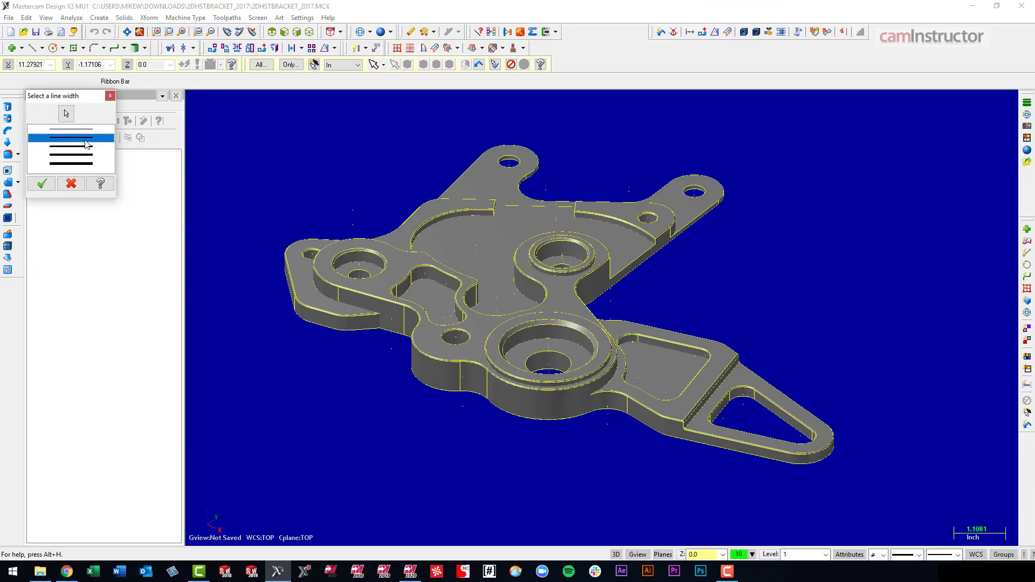
{"action": "left_click", "coordinate": [42, 184]}
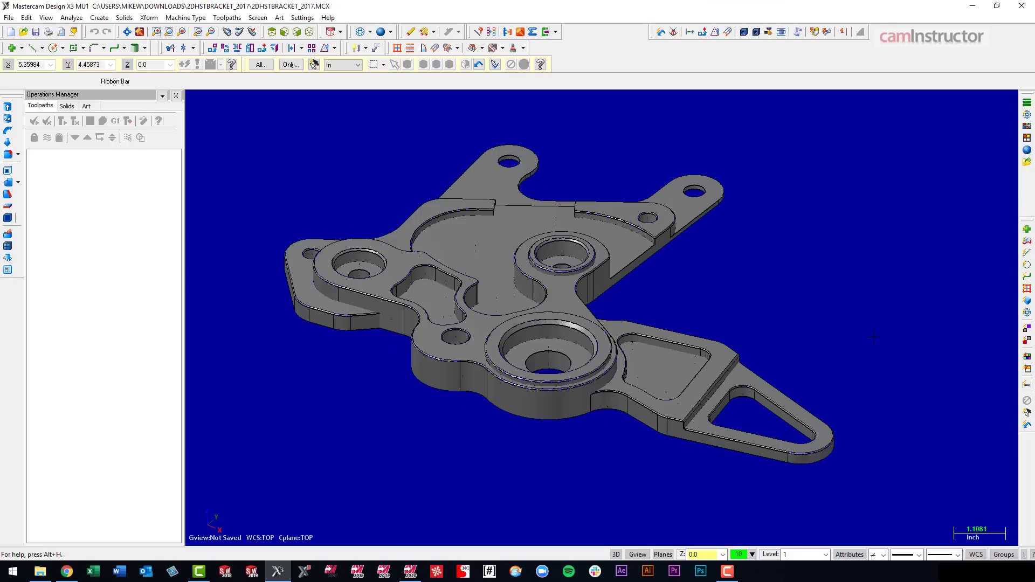
{"action": "scroll", "coordinate": [787, 420], "scroll_direction": "up", "scroll_amount": 3}
{"action": "scroll", "coordinate": [827, 301], "scroll_direction": "down", "scroll_amount": 3}
{"action": "middle_click_drag", "start_coordinate": [826, 301], "coordinate": [467, 389]}
{"action": "scroll", "coordinate": [270, 366], "scroll_direction": "up", "scroll_amount": 3}
{"action": "scroll", "coordinate": [269, 366], "scroll_direction": "down", "scroll_amount": 3}
{"action": "scroll", "coordinate": [468, 389], "scroll_direction": "up", "scroll_amount": 2}
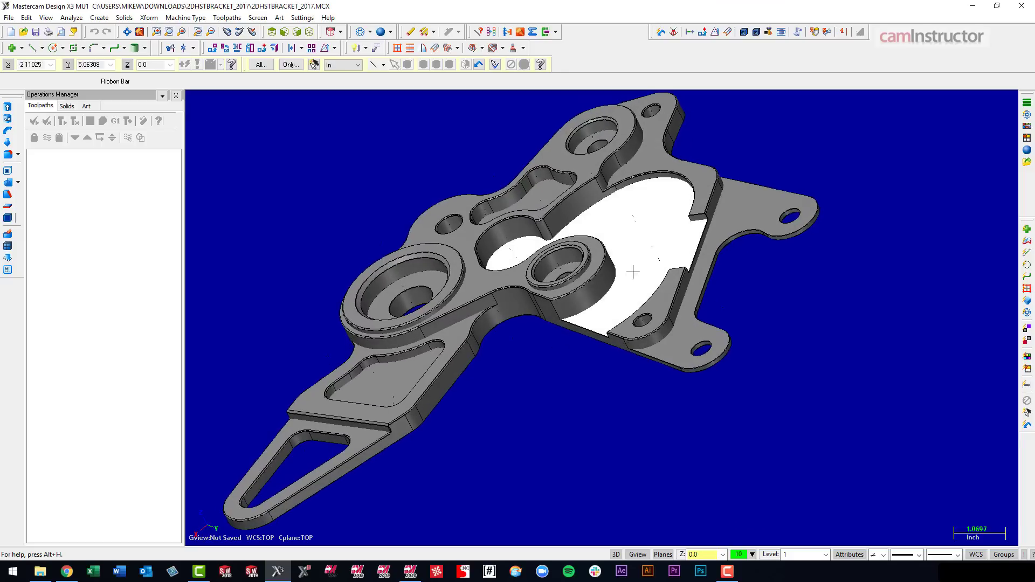
{"action": "middle_click_drag", "start_coordinate": [647, 233], "coordinate": [620, 267]}
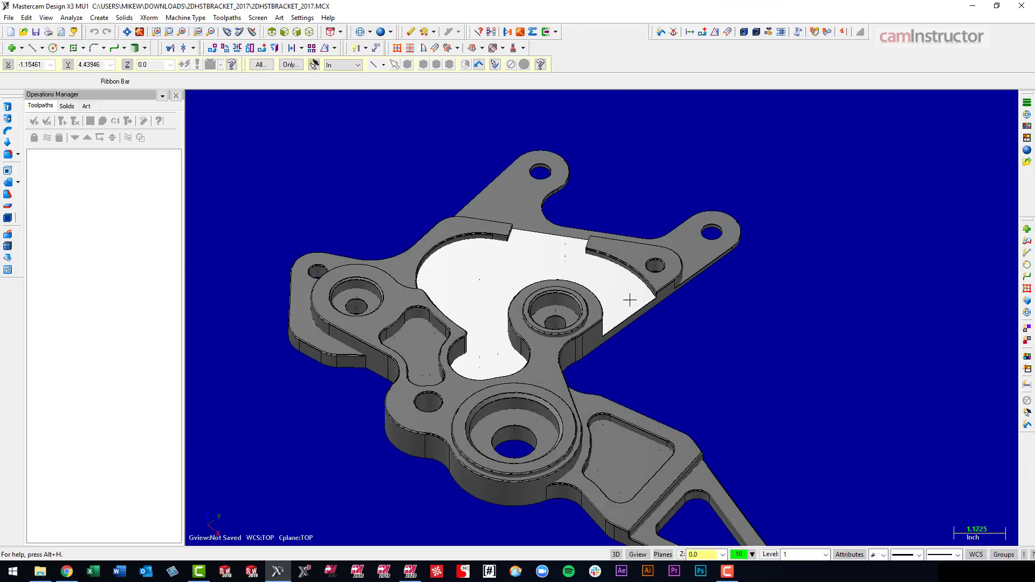
{"action": "scroll", "coordinate": [708, 350], "scroll_direction": "down", "scroll_amount": 1}
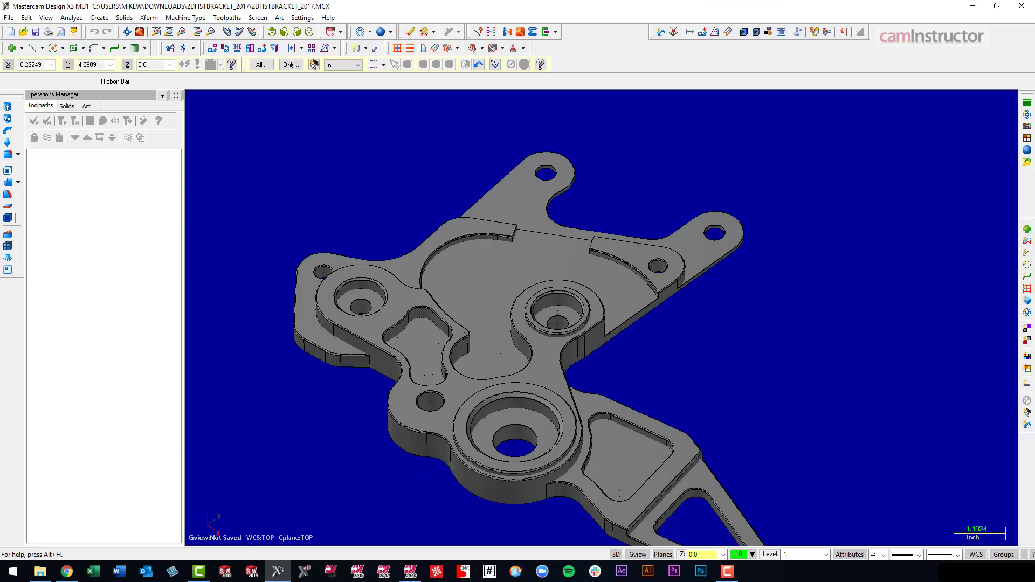
{"action": "middle_click_drag", "start_coordinate": [709, 351], "coordinate": [792, 385]}
Set Machine Type to Mill > Default, creating Machine Group-1 with Generic Mill properties
{"action": "left_click", "coordinate": [302, 17]}
{"action": "left_click", "coordinate": [301, 17]}
{"action": "left_click", "coordinate": [185, 17]}
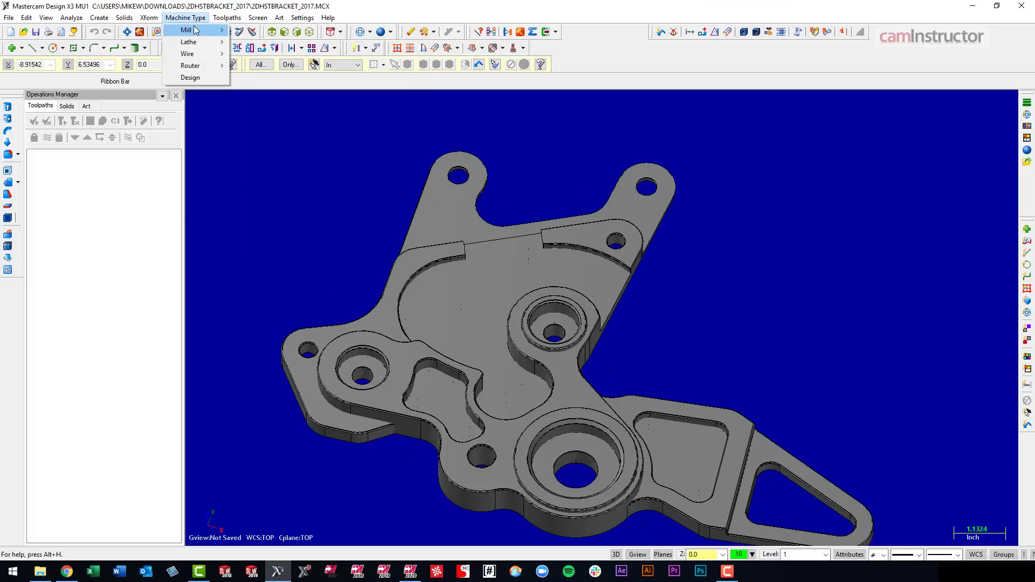
{"action": "mouse_move", "coordinate": [194, 30]}
{"action": "left_click", "coordinate": [260, 32]}
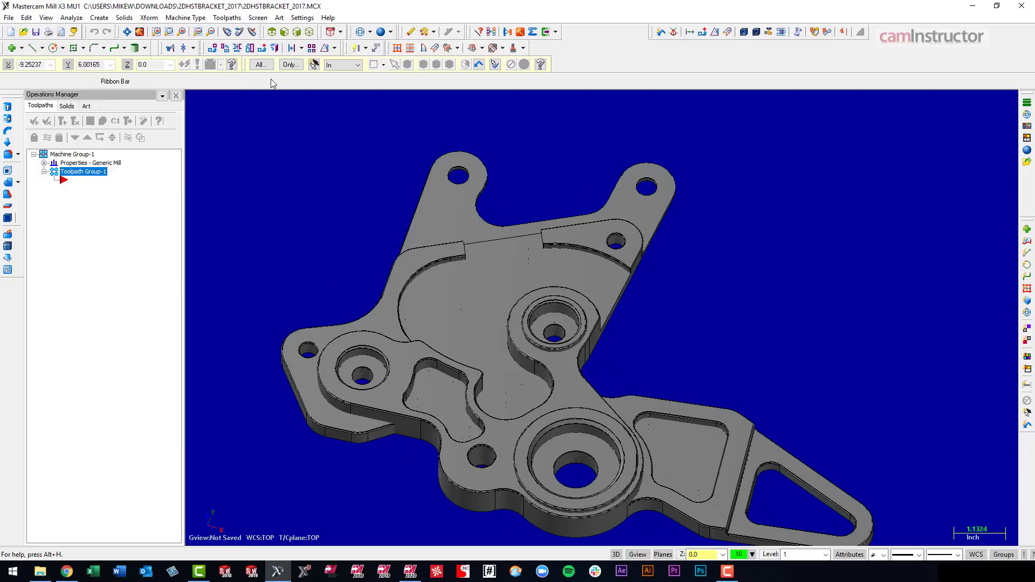
{"action": "left_click", "coordinate": [229, 18]}
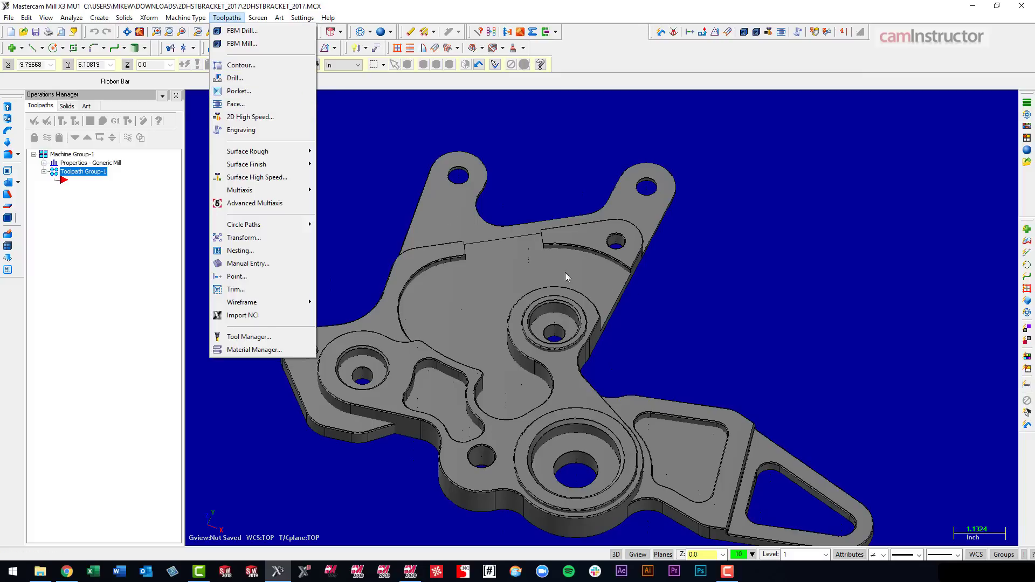
Start a 2D High Speed toolpath, accept the NC name, and chain the pocket floor face as a solid
{"action": "left_click", "coordinate": [256, 116]}
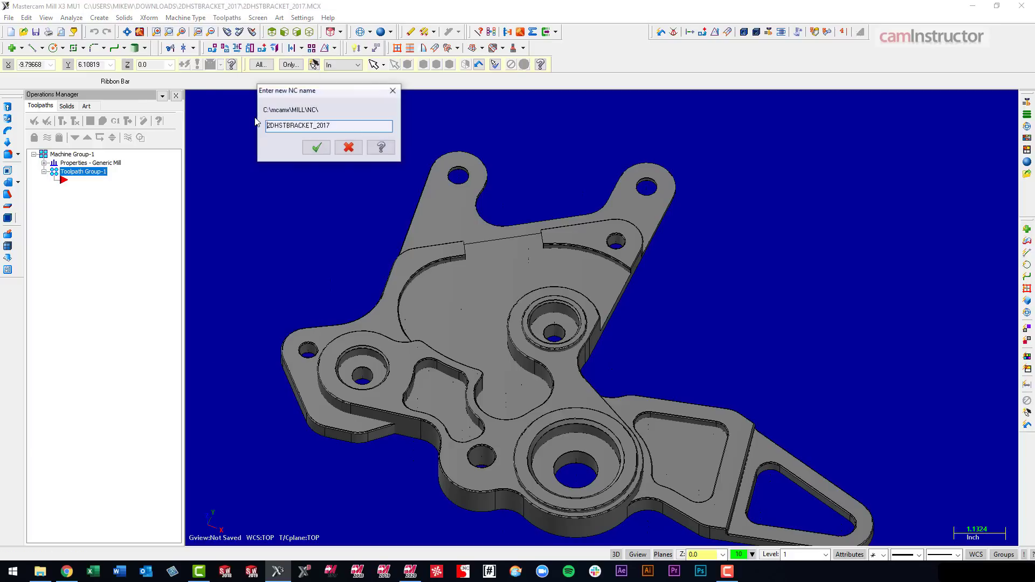
{"action": "left_click", "coordinate": [317, 146]}
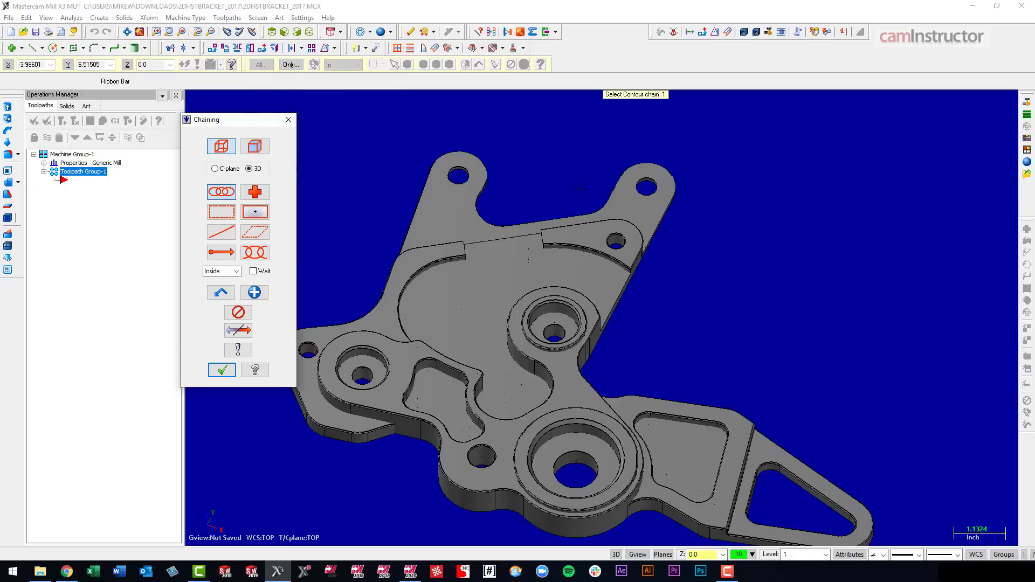
{"action": "scroll", "coordinate": [447, 259], "scroll_direction": "up", "scroll_amount": 2}
{"action": "left_click", "coordinate": [256, 146]}
{"action": "left_click", "coordinate": [543, 275]}
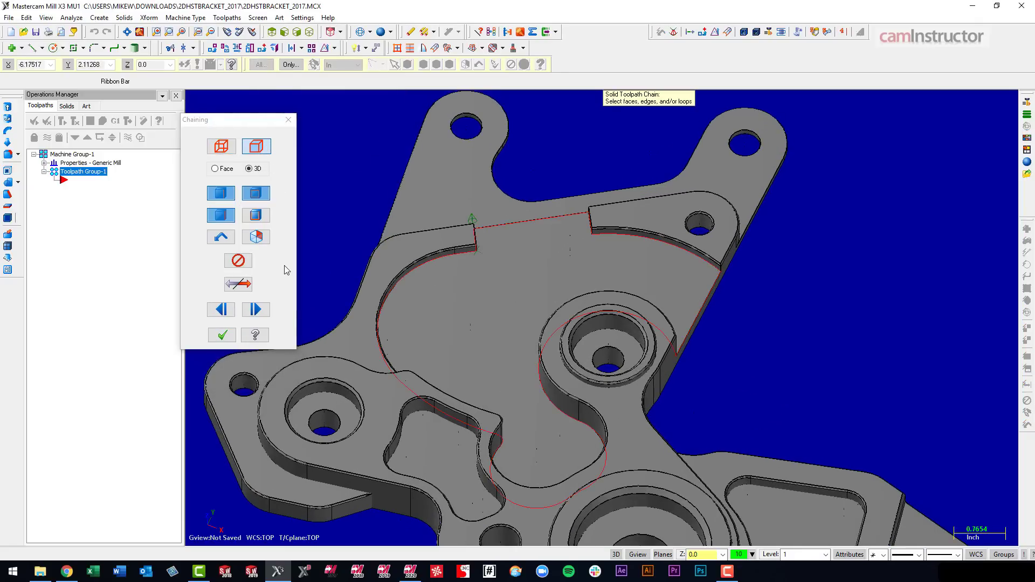
{"action": "left_click", "coordinate": [222, 335]}
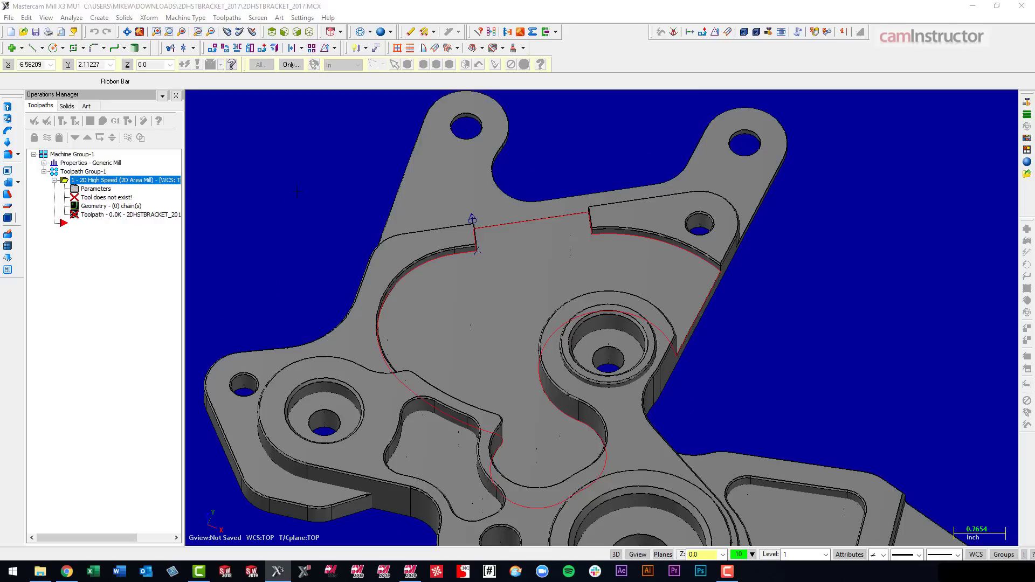
{"action": "left_click_drag", "start_coordinate": [327, 133], "coordinate": [493, 112]}
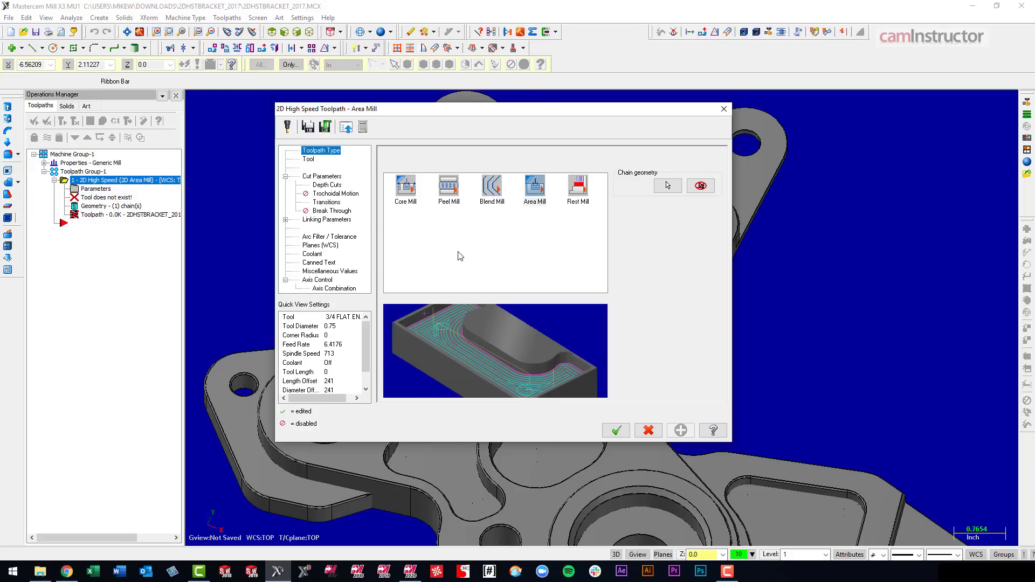
Preview the Peel Mill and Core Mill styles, then return to Area Mill while keeping the pocket visible
{"action": "left_click", "coordinate": [448, 193]}
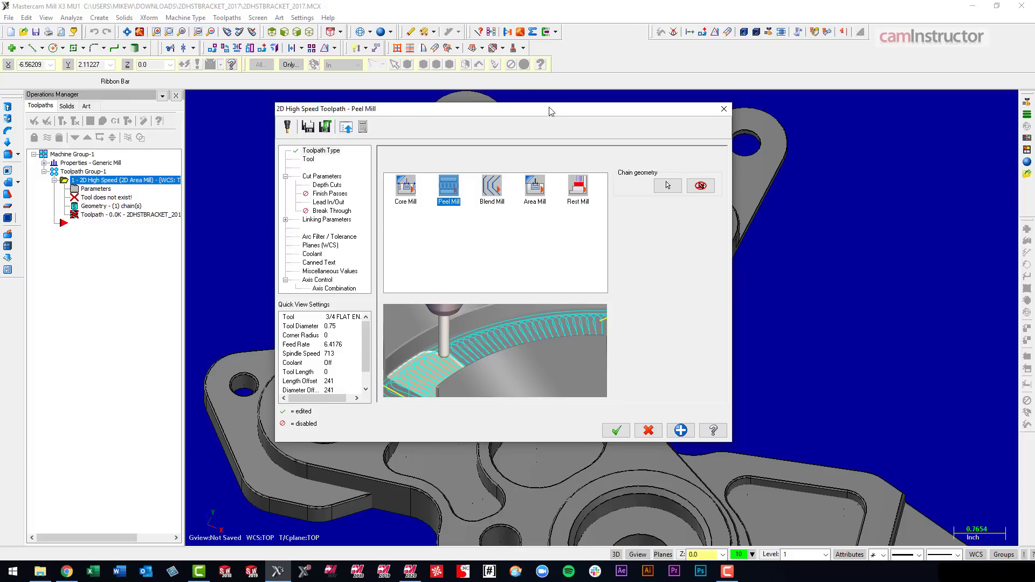
{"action": "mouse_move", "coordinate": [588, 114]}
{"action": "left_mouse_down"}
{"action": "mouse_move", "coordinate": [559, 116]}
{"action": "mouse_move", "coordinate": [573, 120]}
{"action": "left_mouse_up"}
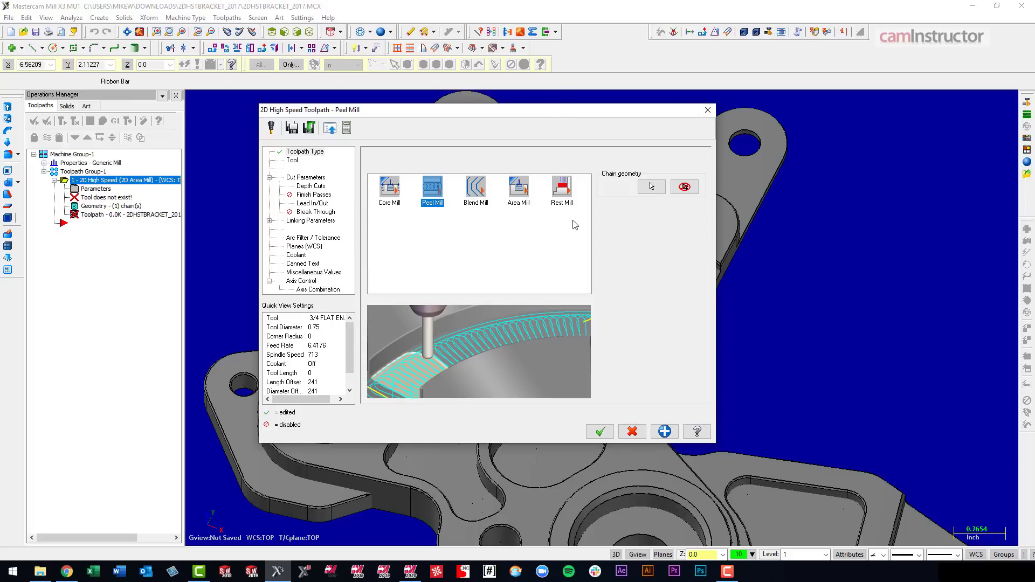
{"action": "left_click_drag", "start_coordinate": [634, 120], "coordinate": [551, 116]}
{"action": "left_click", "coordinate": [308, 188]}
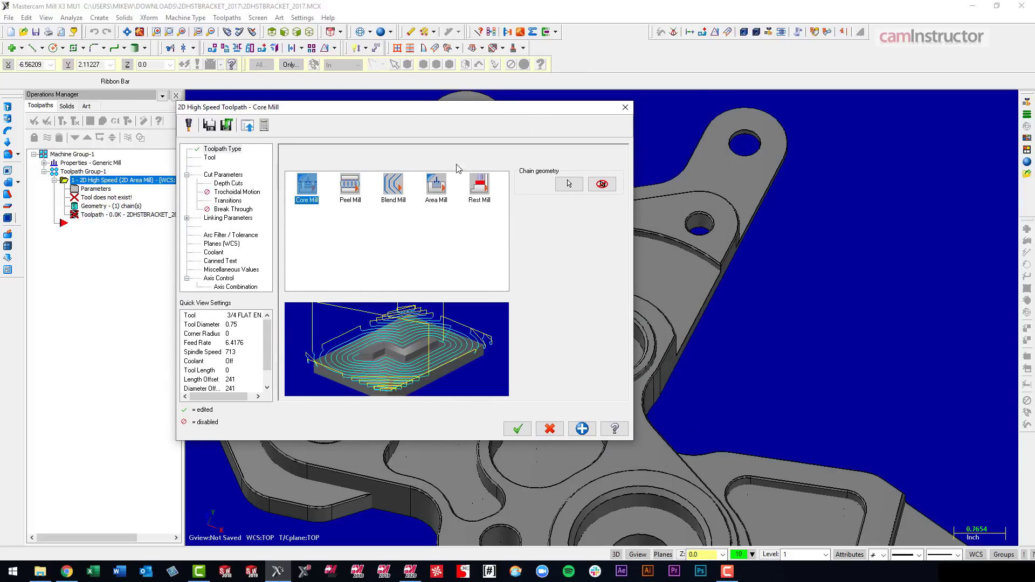
{"action": "left_click_drag", "start_coordinate": [498, 112], "coordinate": [532, 119]}
{"action": "left_click", "coordinate": [466, 196]}
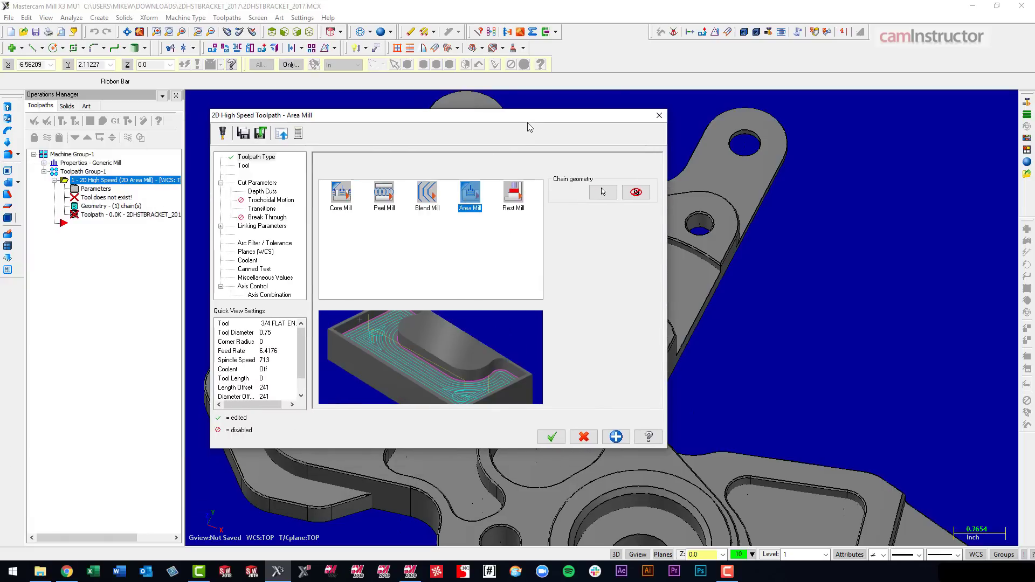
{"action": "left_click_drag", "start_coordinate": [529, 124], "coordinate": [285, 89]}
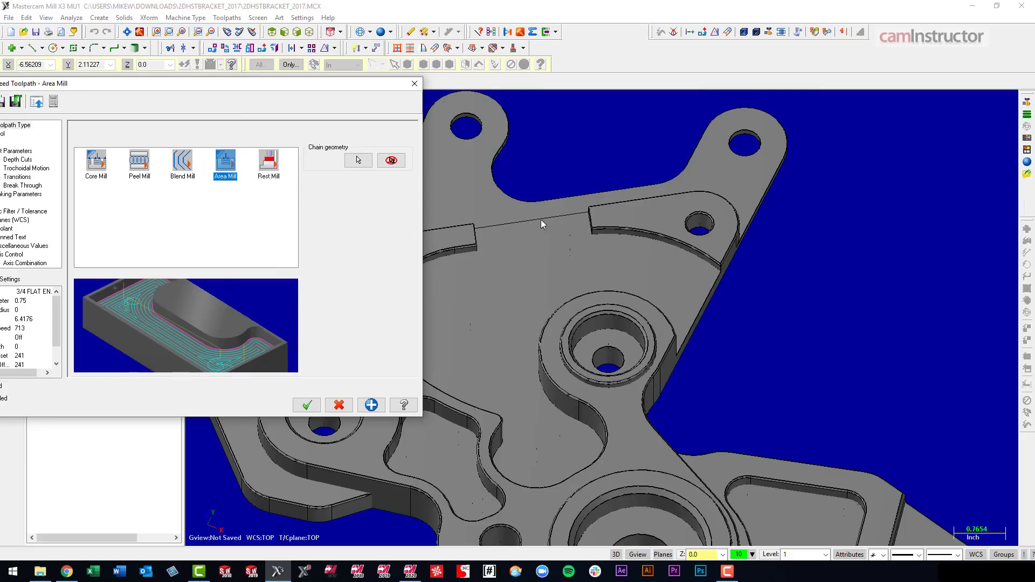
{"action": "left_click_drag", "start_coordinate": [267, 87], "coordinate": [451, 92]}
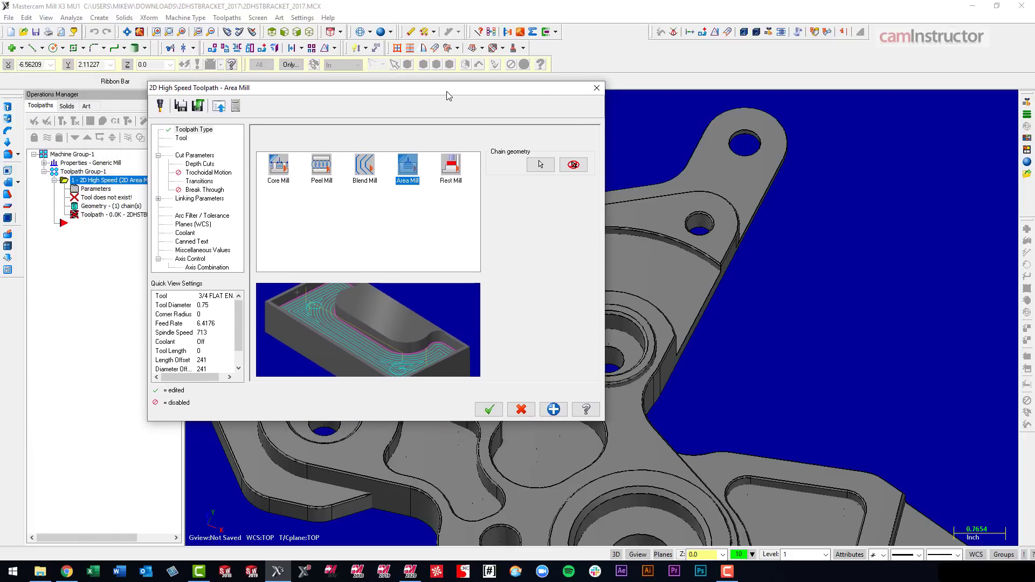
Cancel the 2D High Speed toolpath and browse the Settings and Toolpaths menus without choosing anything
{"action": "left_click", "coordinate": [521, 409]}
{"action": "left_click", "coordinate": [297, 17]}
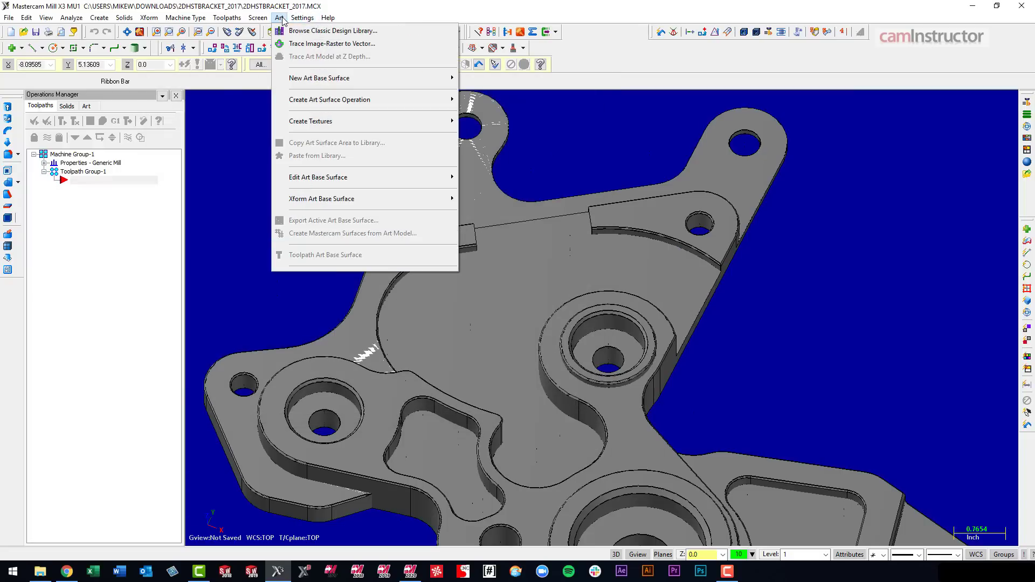
{"action": "mouse_move", "coordinate": [253, 21]}
{"action": "mouse_move", "coordinate": [187, 19]}
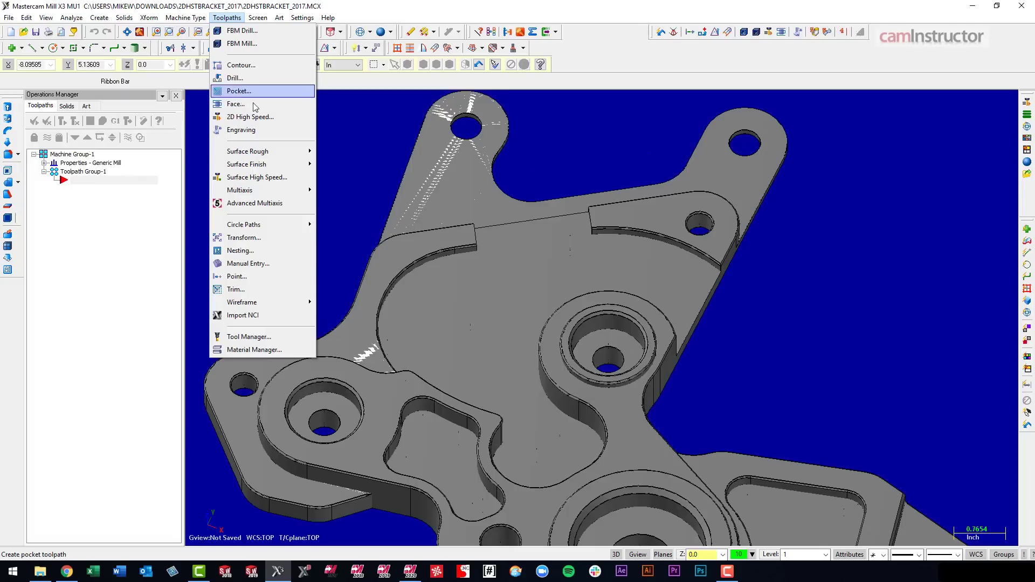
{"action": "left_click", "coordinate": [561, 175]}
Switch to the Top Gview and zoom in on the pocket
{"action": "right_click", "coordinate": [600, 156]}
{"action": "left_click", "coordinate": [646, 246]}
{"action": "scroll", "coordinate": [479, 178], "scroll_direction": "up", "scroll_amount": 5}
{"action": "scroll", "coordinate": [593, 227], "scroll_direction": "down", "scroll_amount": 2}
{"action": "scroll", "coordinate": [397, 162], "scroll_direction": "up", "scroll_amount": 2}
{"action": "scroll", "coordinate": [430, 148], "scroll_direction": "up", "scroll_amount": 2}
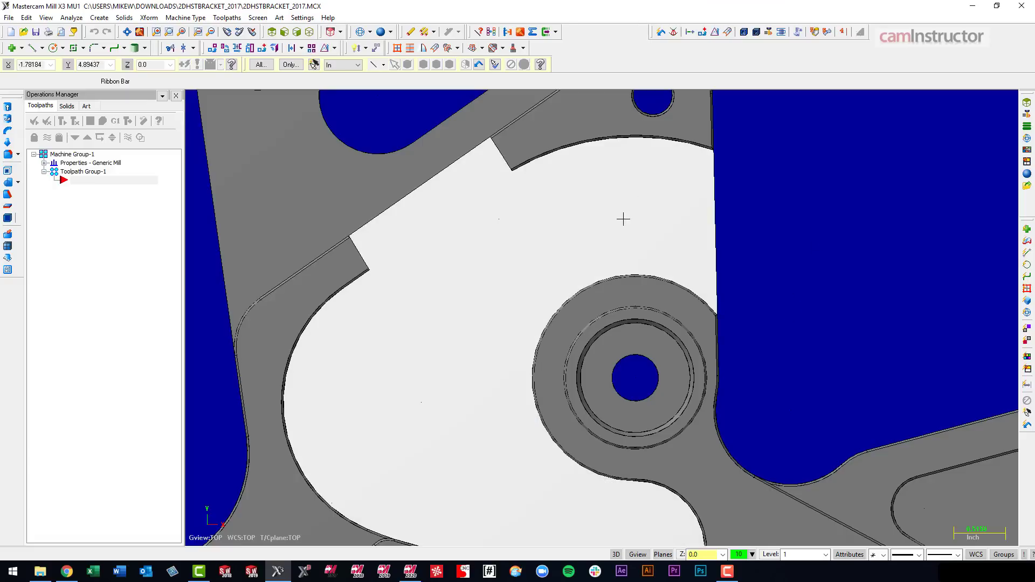
Orbit the part into a tilted view, then return to the Top Gview over the pocket
{"action": "scroll", "coordinate": [375, 338], "scroll_direction": "down", "scroll_amount": 2}
{"action": "middle_click_drag", "start_coordinate": [374, 339], "coordinate": [812, 253]}
{"action": "right_click", "coordinate": [812, 254]}
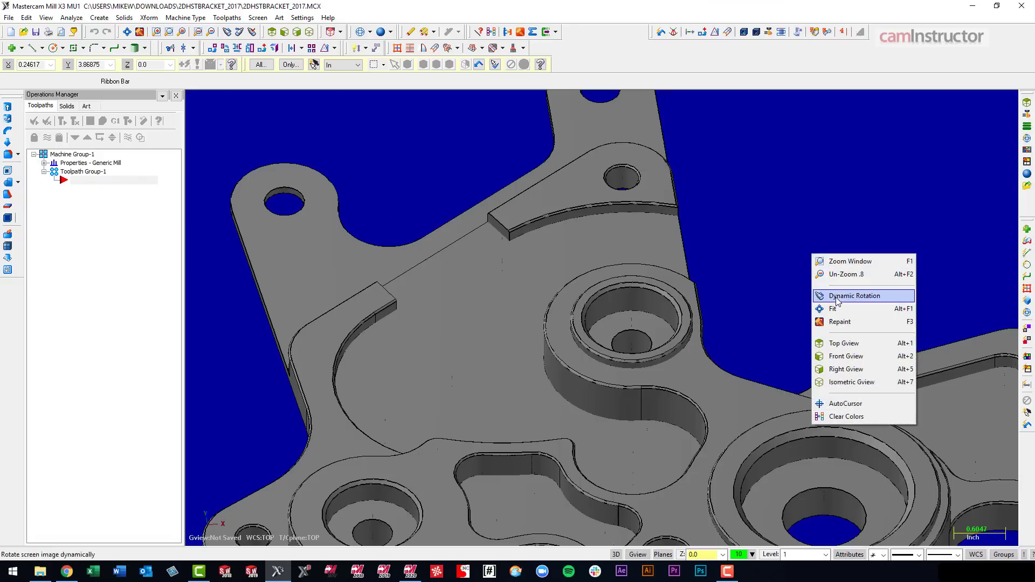
{"action": "left_click", "coordinate": [840, 341]}
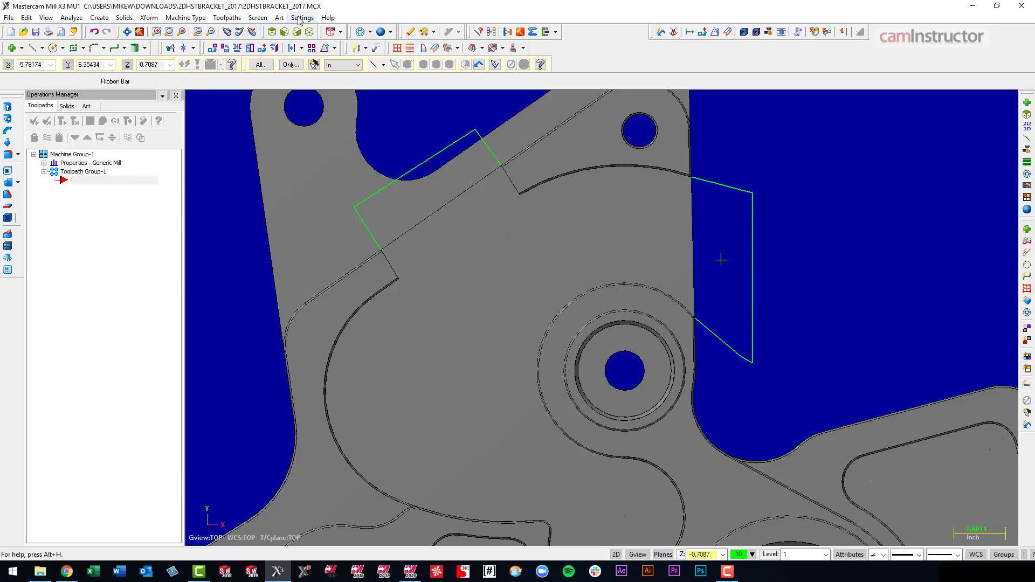
Start a standard pocket toolpath, accepting the suggested NC file name
{"action": "left_click", "coordinate": [226, 18]}
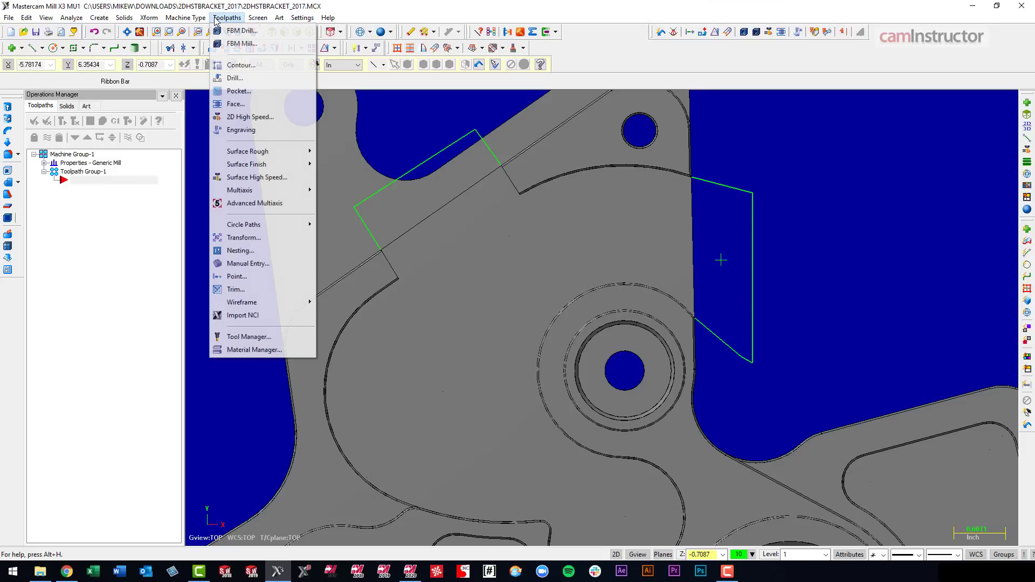
{"action": "left_click", "coordinate": [256, 92]}
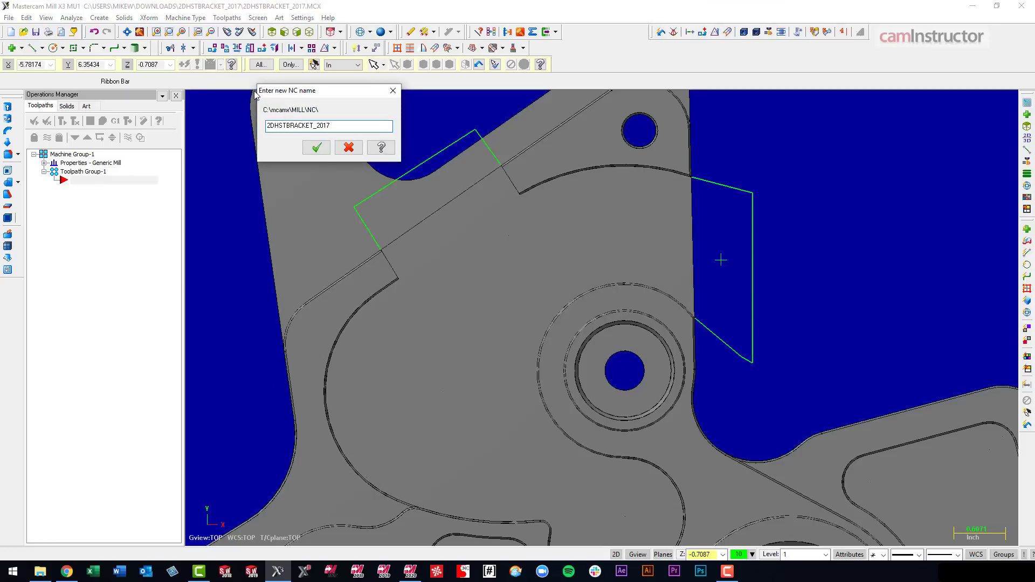
{"action": "left_click", "coordinate": [316, 147]}
Chain the pocket floor face and the loop of edges around the pocket outline
{"action": "mouse_move", "coordinate": [677, 296]}
{"action": "middle_mouse_down"}
{"action": "mouse_move", "coordinate": [658, 277]}
{"action": "mouse_move", "coordinate": [472, 338]}
{"action": "mouse_move", "coordinate": [513, 341]}
{"action": "middle_mouse_up"}
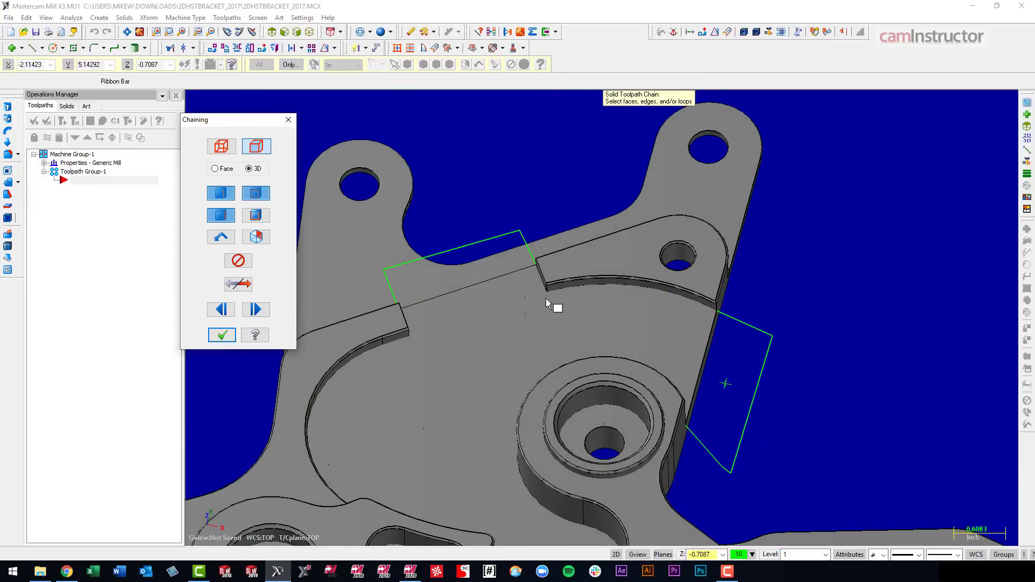
{"action": "left_click", "coordinate": [446, 293]}
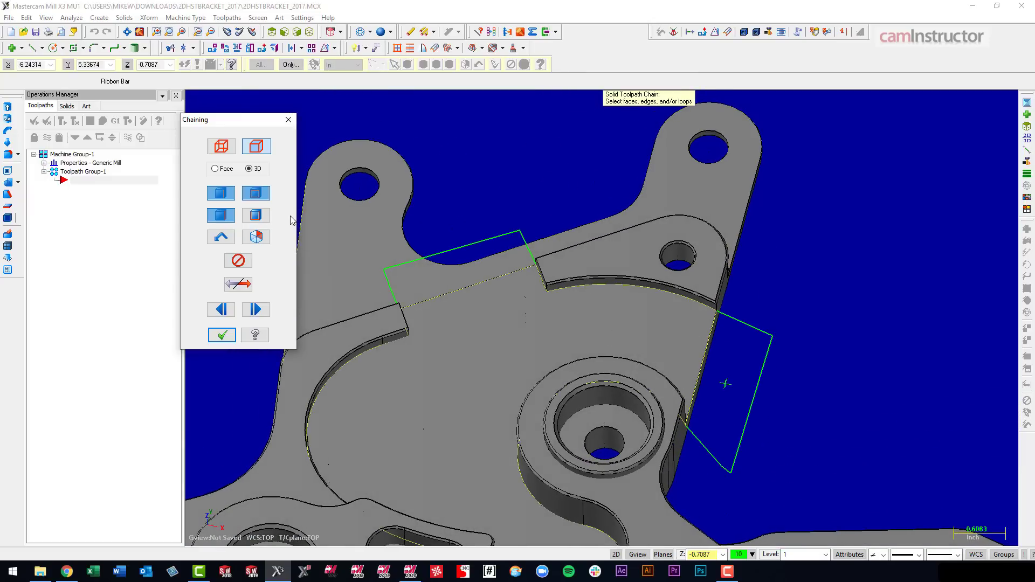
{"action": "left_click", "coordinate": [255, 215]}
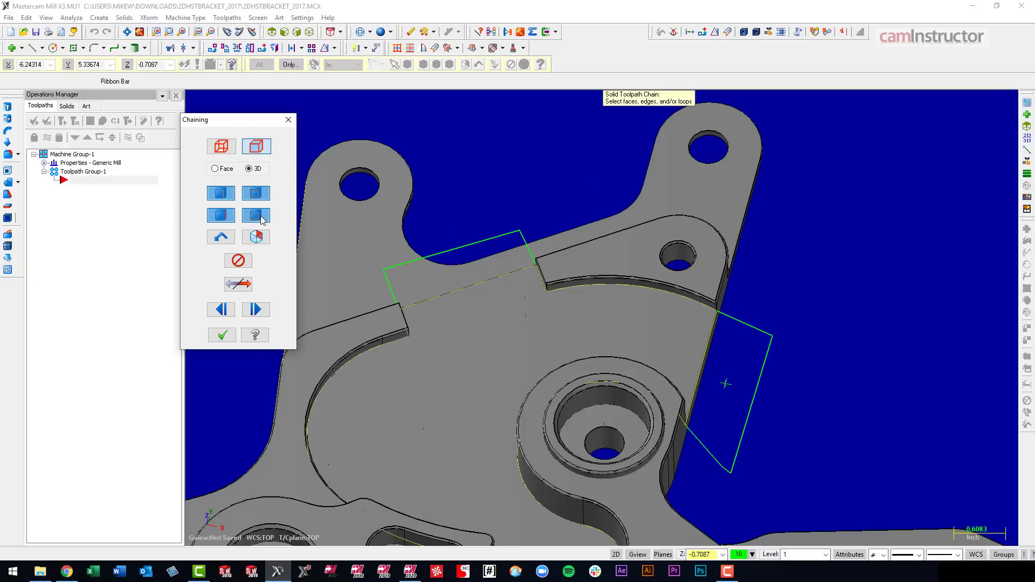
{"action": "left_click", "coordinate": [704, 310]}
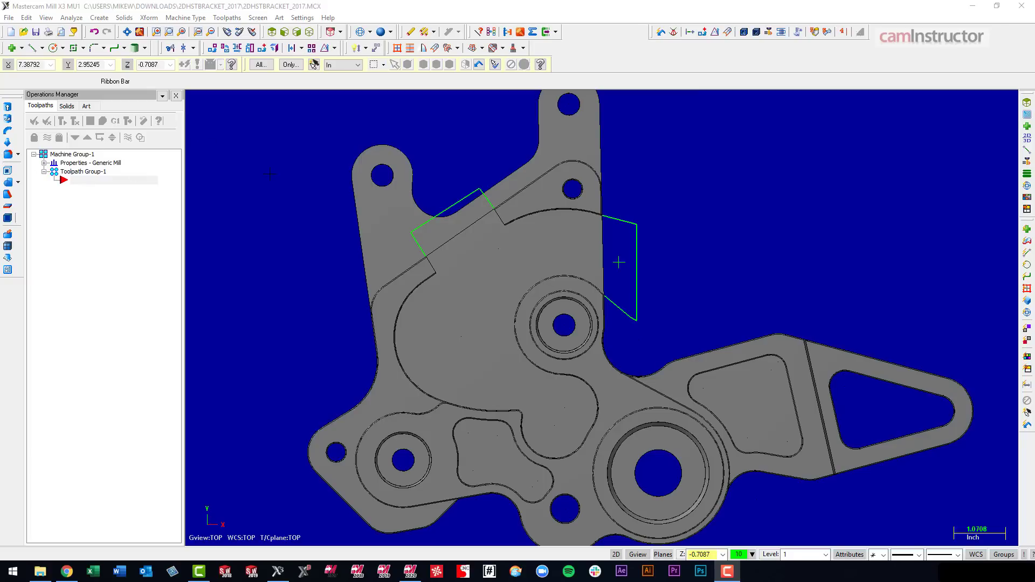
Zoom and tilt the view to inspect the pocket wall
{"action": "scroll", "coordinate": [654, 289], "scroll_direction": "up", "scroll_amount": 2}
{"action": "scroll", "coordinate": [596, 248], "scroll_direction": "up", "scroll_amount": 2}
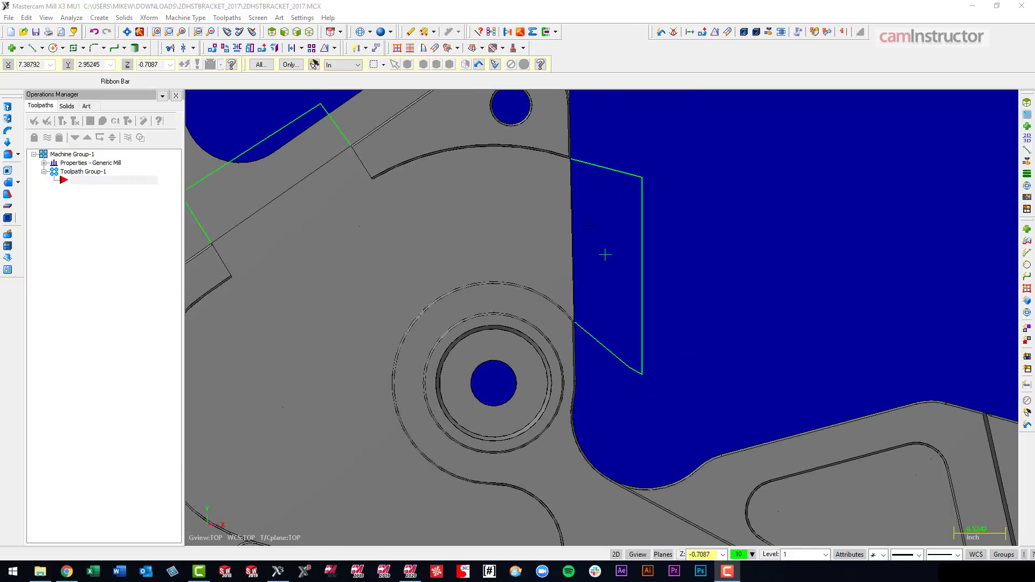
{"action": "middle_click_drag", "start_coordinate": [605, 254], "coordinate": [616, 339]}
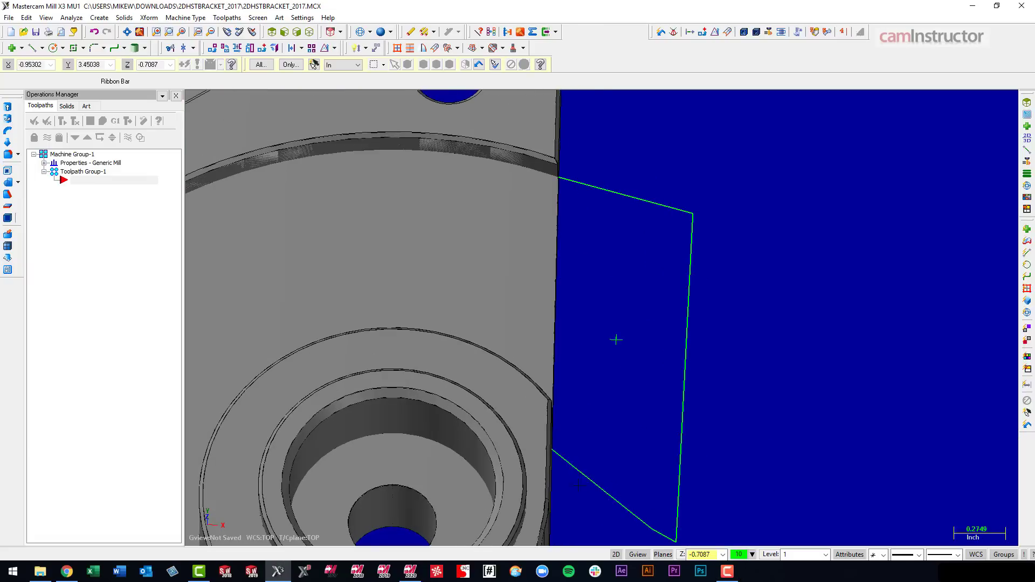
{"action": "scroll", "coordinate": [616, 340], "scroll_direction": "down", "scroll_amount": 3}
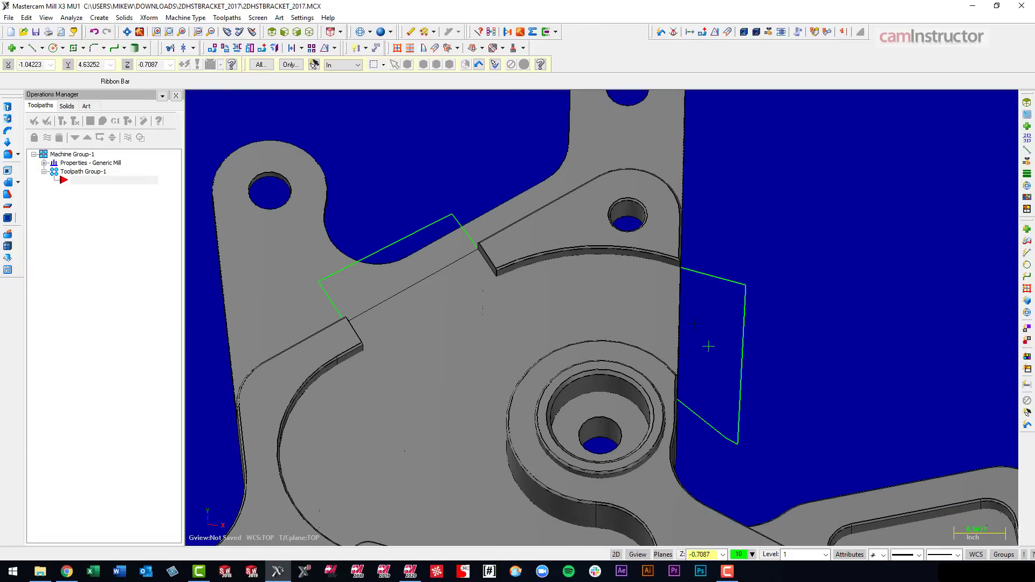
{"action": "scroll", "coordinate": [373, 282], "scroll_direction": "up", "scroll_amount": 1}
{"action": "scroll", "coordinate": [377, 279], "scroll_direction": "up", "scroll_amount": 1}
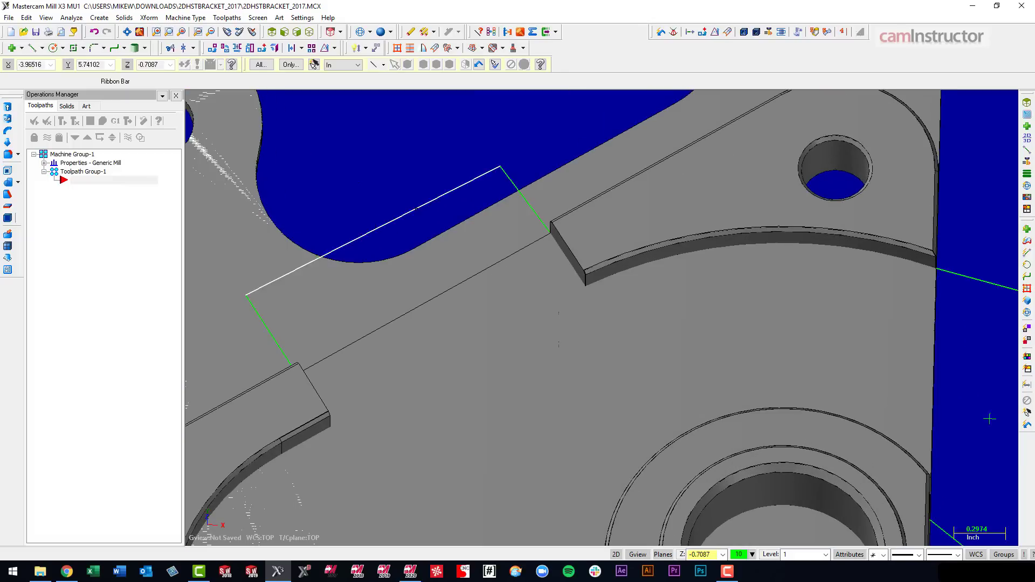
{"action": "scroll", "coordinate": [866, 360], "scroll_direction": "down", "scroll_amount": 2}
Switch to a zoomed-out top view of the bracket and bring up the Toolpaths menu
{"action": "right_click", "coordinate": [813, 189]}
{"action": "left_click", "coordinate": [852, 277]}
{"action": "scroll", "coordinate": [852, 266], "scroll_direction": "down", "scroll_amount": 2}
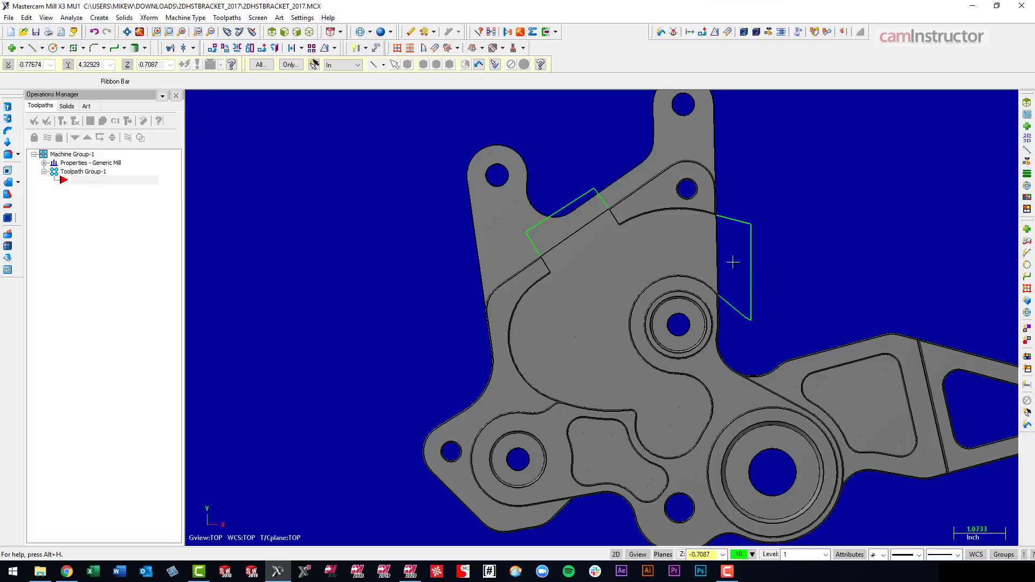
{"action": "left_click", "coordinate": [291, 184]}
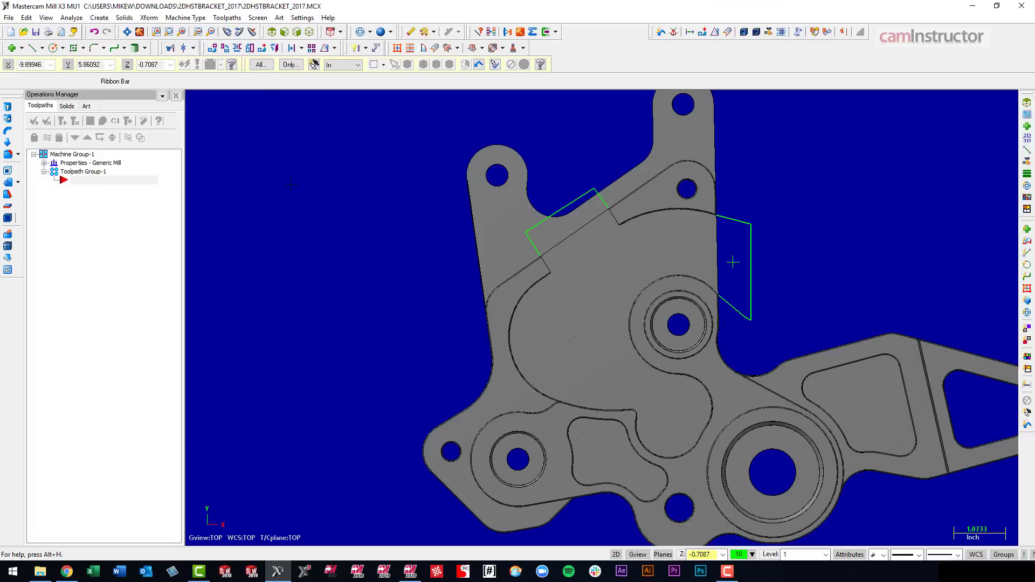
{"action": "left_click", "coordinate": [186, 18]}
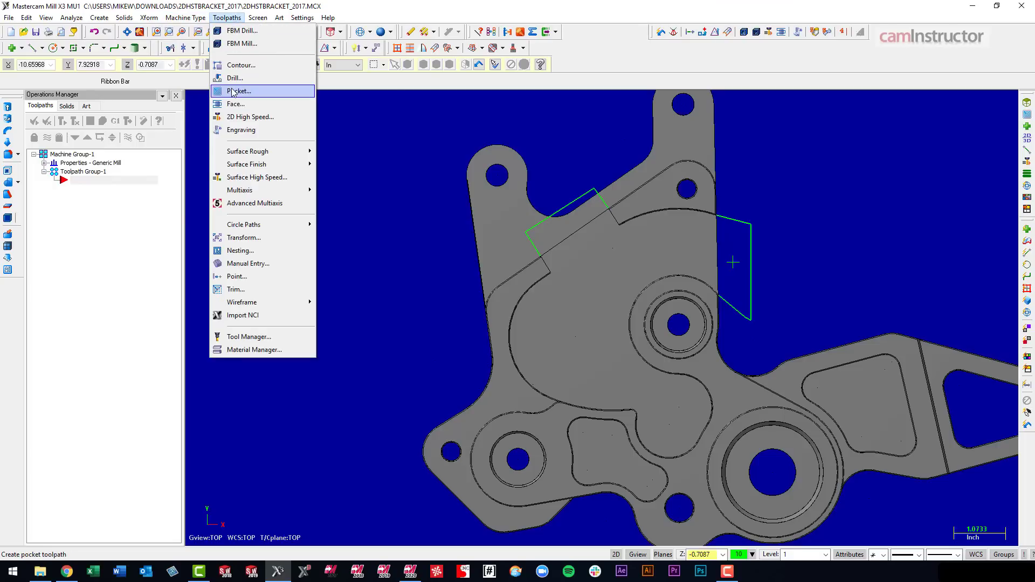
Start a pocket toolpath and chain the green rectangle and right boundary in C-plane mode, reversed
{"action": "left_click", "coordinate": [234, 89]}
{"action": "left_click", "coordinate": [315, 148]}
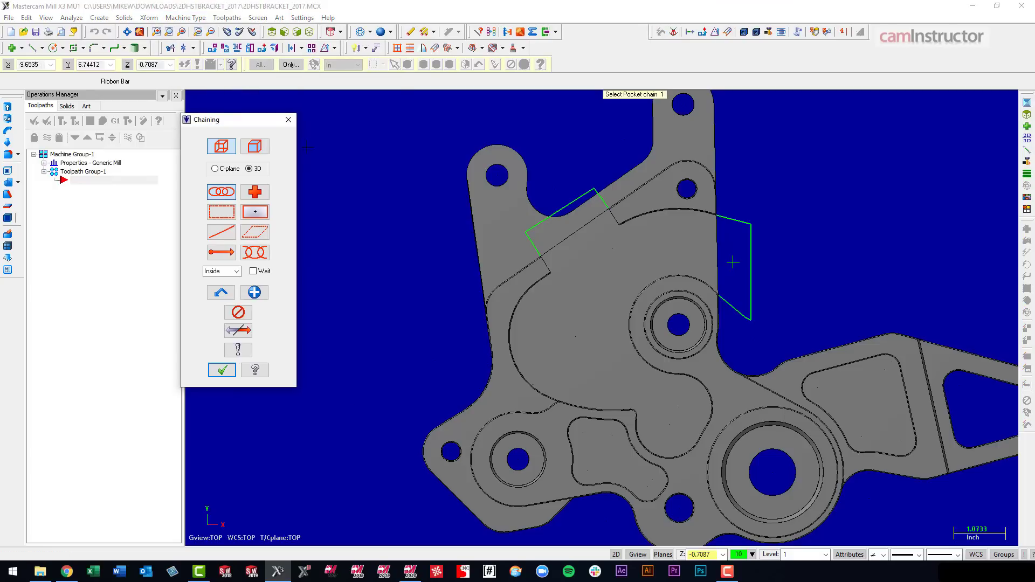
{"action": "left_click", "coordinate": [733, 263]}
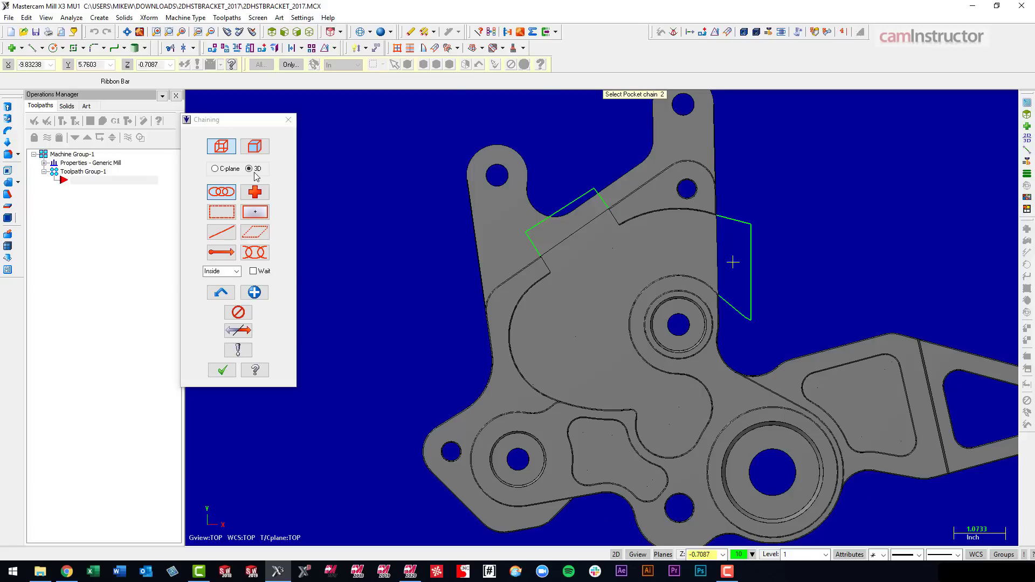
{"action": "left_click", "coordinate": [215, 169]}
{"action": "left_click", "coordinate": [732, 263]}
{"action": "left_click", "coordinate": [244, 331]}
Extend the chain to the branch point and along the boss and lower arcs
{"action": "scroll", "coordinate": [668, 256], "scroll_direction": "up", "scroll_amount": 3}
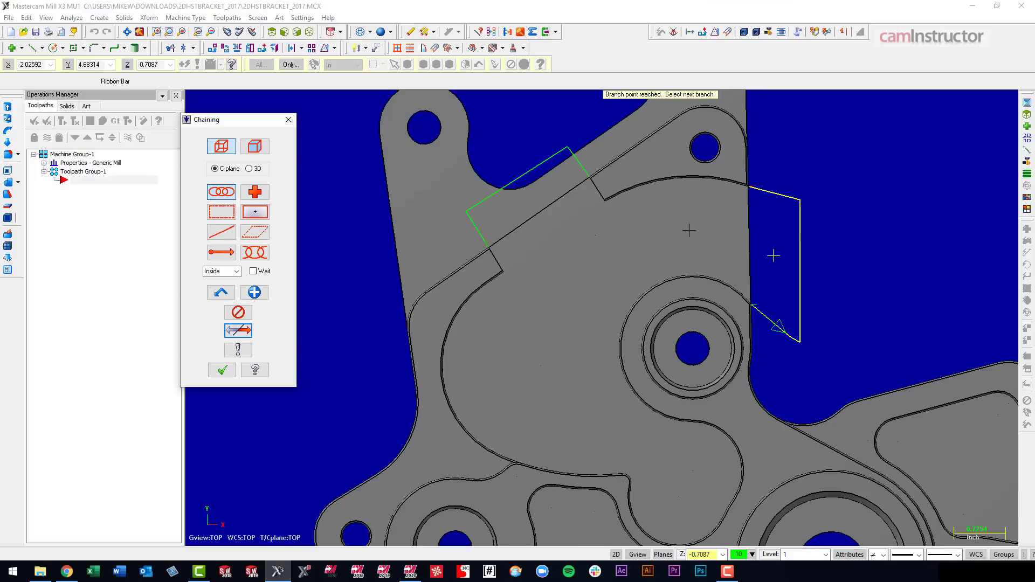
{"action": "middle_click_drag", "start_coordinate": [700, 216], "coordinate": [723, 194]}
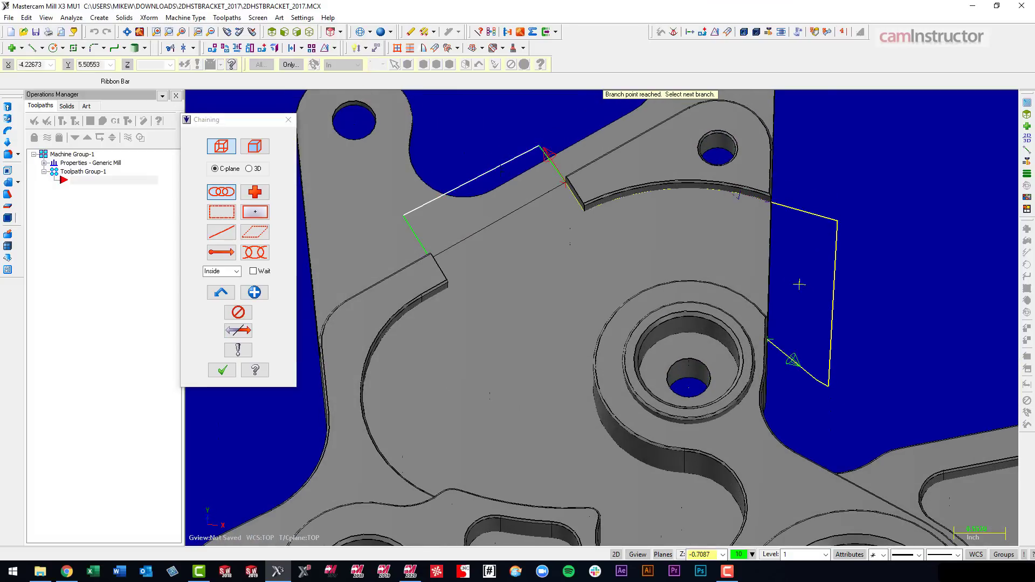
{"action": "left_click", "coordinate": [549, 157]}
{"action": "middle_click_drag", "start_coordinate": [514, 281], "coordinate": [423, 340]}
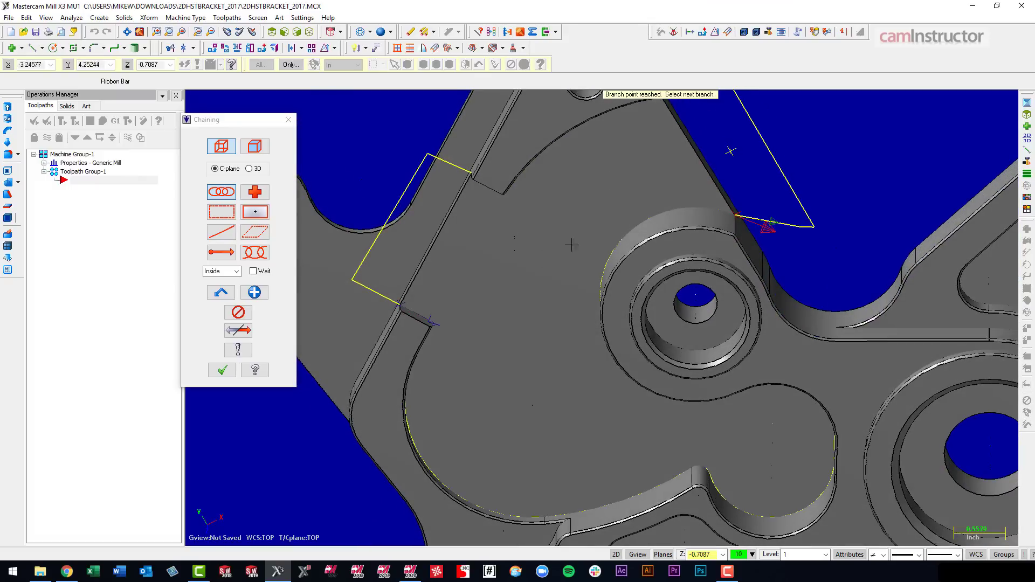
{"action": "left_click", "coordinate": [584, 233]}
{"action": "scroll", "coordinate": [726, 146], "scroll_direction": "down", "scroll_amount": 3}
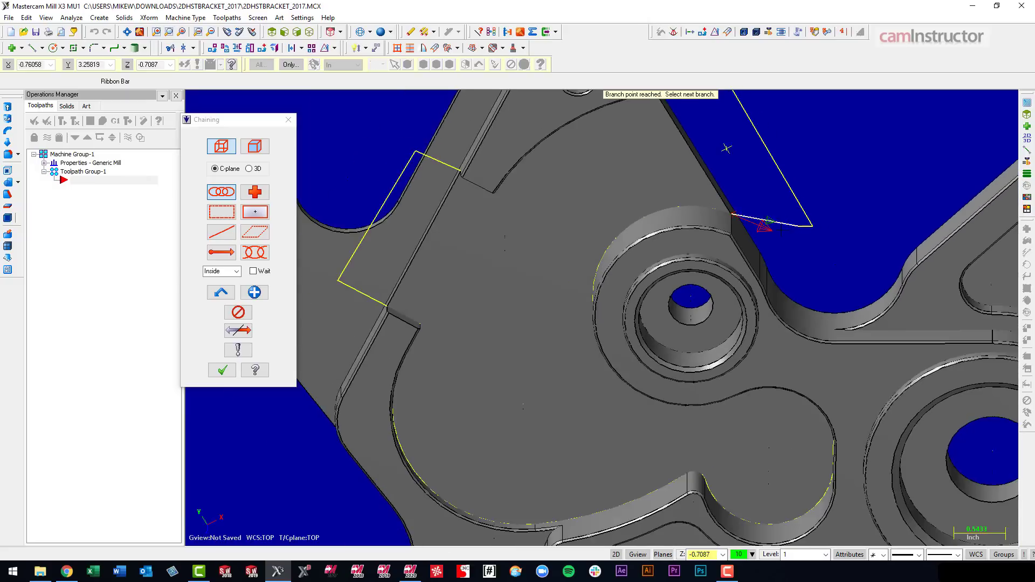
{"action": "middle_click_drag", "start_coordinate": [464, 360], "coordinate": [512, 285]}
Use tool 239, the 1/2 flat endmill, with depth picked from the pocket floor and Top of stock 0.0
{"action": "left_click", "coordinate": [222, 370]}
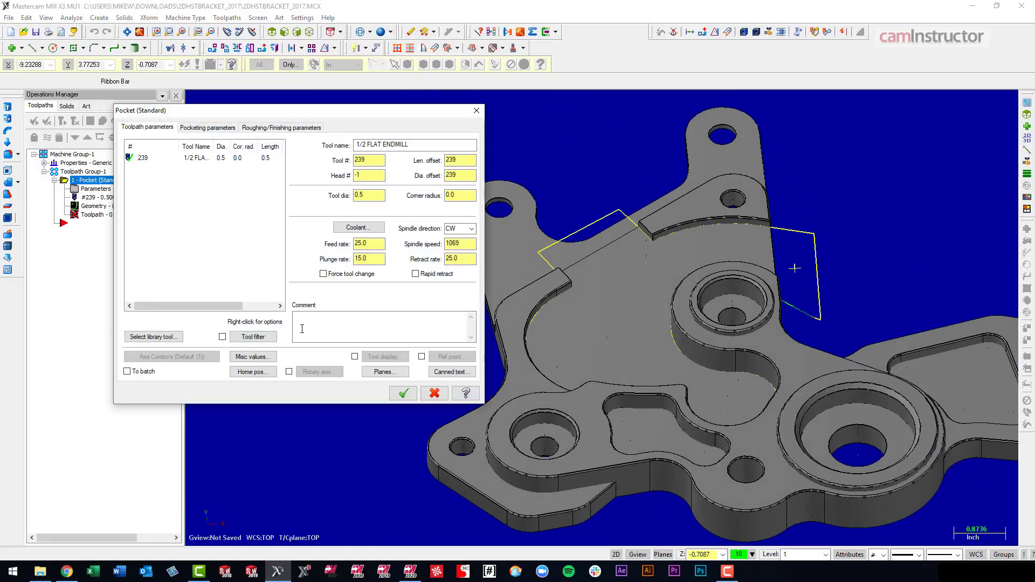
{"action": "left_click", "coordinate": [197, 159]}
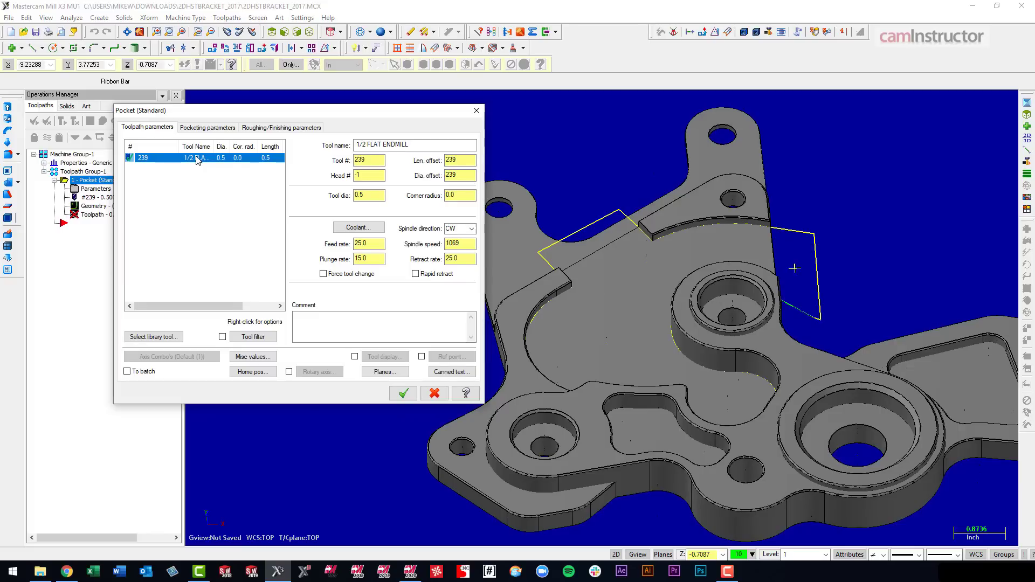
{"action": "left_click", "coordinate": [213, 130]}
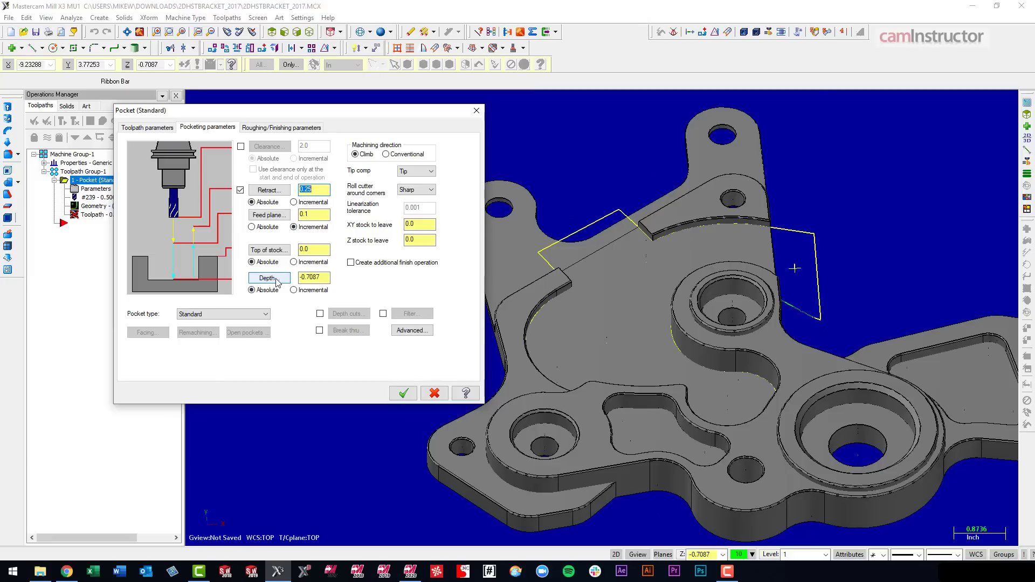
{"action": "left_click", "coordinate": [268, 277]}
{"action": "scroll", "coordinate": [633, 248], "scroll_direction": "up", "scroll_amount": 4}
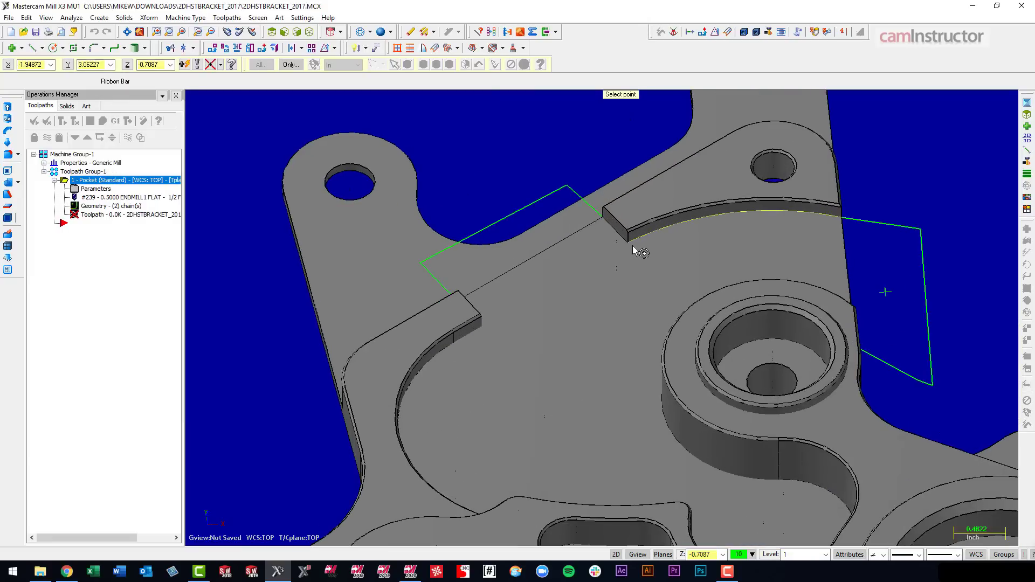
{"action": "left_click", "coordinate": [629, 247]}
{"action": "left_click", "coordinate": [318, 250]}
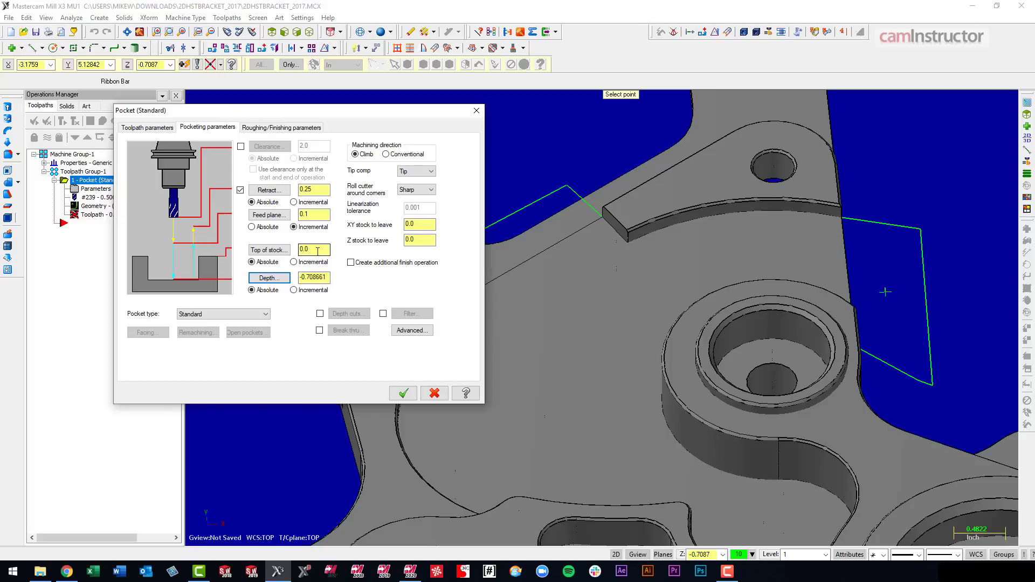
Add helix entry and Parallel Spiral roughing, then generate the pocket toolpath
{"action": "left_click", "coordinate": [289, 128]}
{"action": "left_click", "coordinate": [390, 211]}
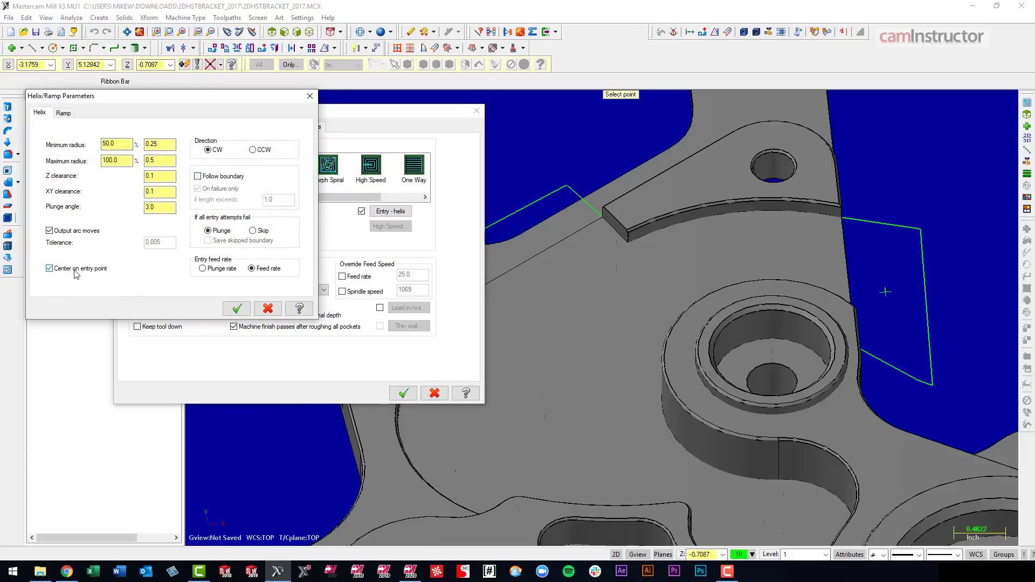
{"action": "left_click", "coordinate": [237, 308]}
{"action": "left_click", "coordinate": [242, 167]}
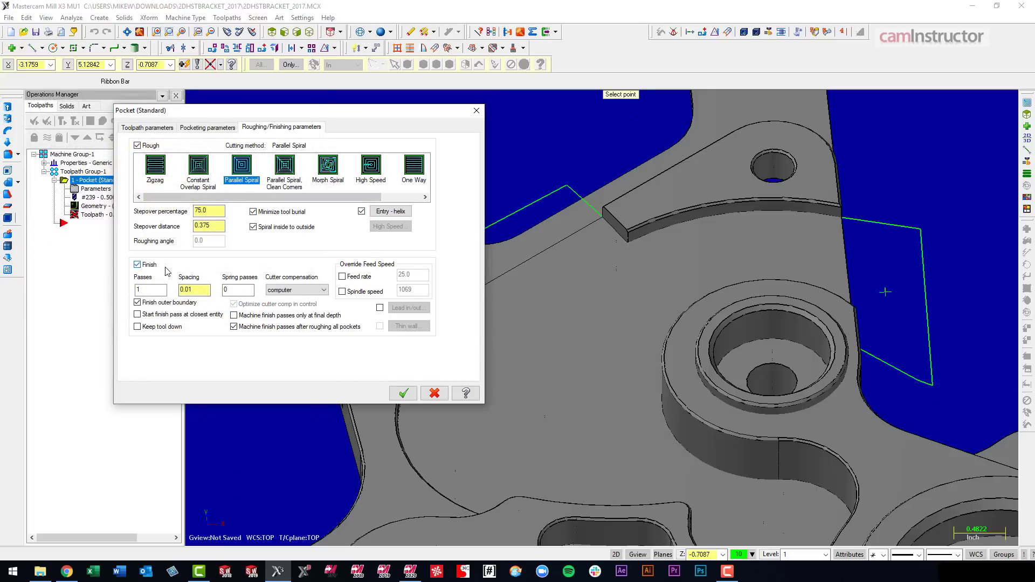
{"action": "left_click", "coordinate": [403, 393]}
{"action": "middle_click_drag", "start_coordinate": [509, 253], "coordinate": [218, 207]}
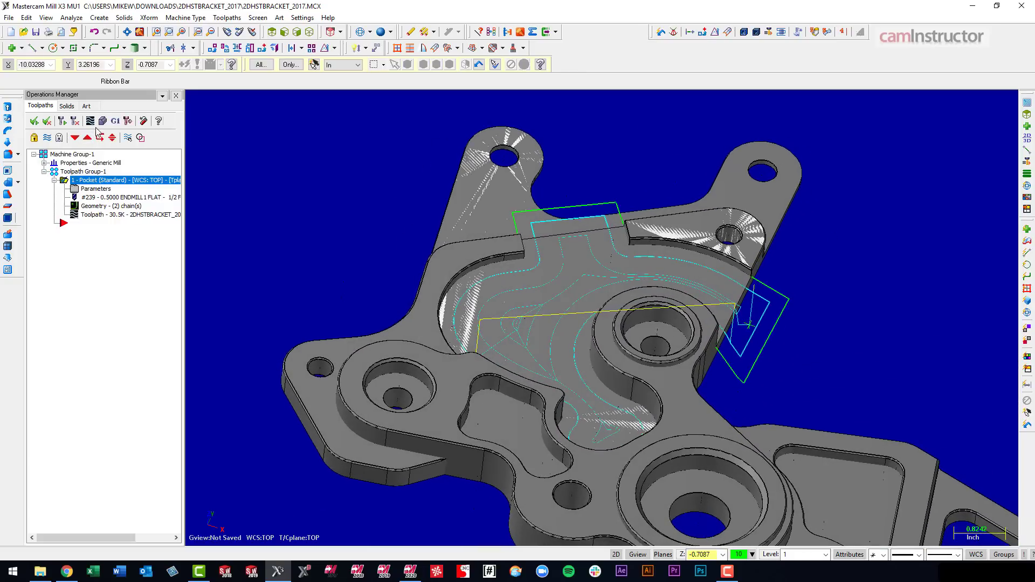
{"action": "left_click", "coordinate": [90, 121]}
{"action": "left_click_drag", "start_coordinate": [354, 104], "coordinate": [853, 204]}
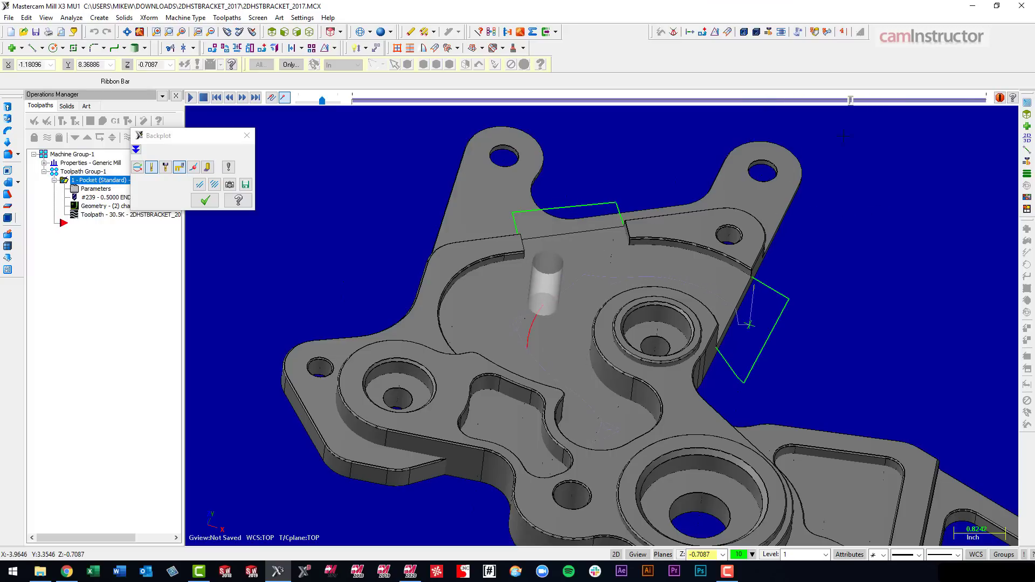
{"action": "left_click_drag", "start_coordinate": [849, 104], "coordinate": [902, 119]}
{"action": "scroll", "coordinate": [744, 334], "scroll_direction": "up", "scroll_amount": 4}
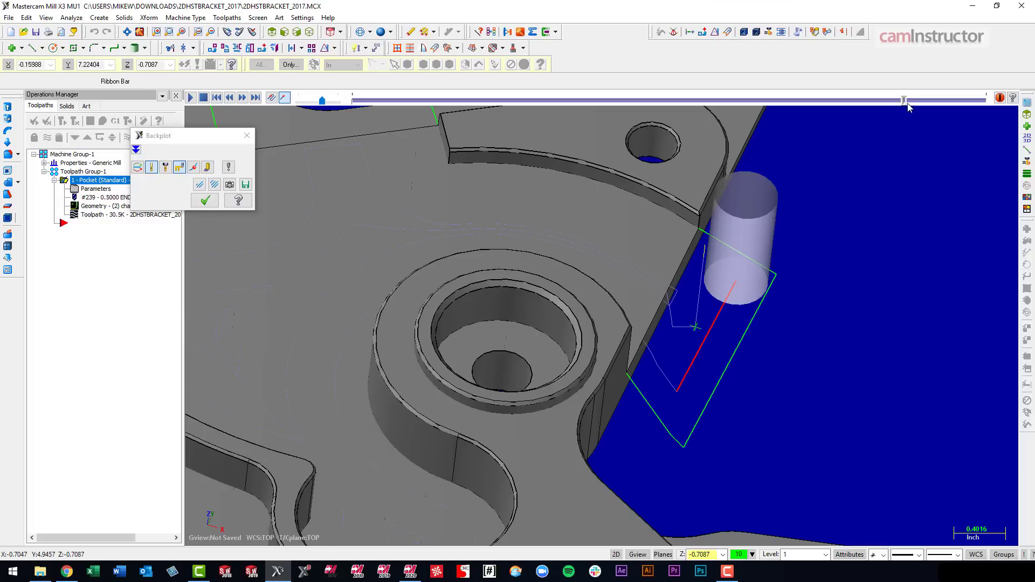
{"action": "left_click_drag", "start_coordinate": [907, 105], "coordinate": [909, 104]}
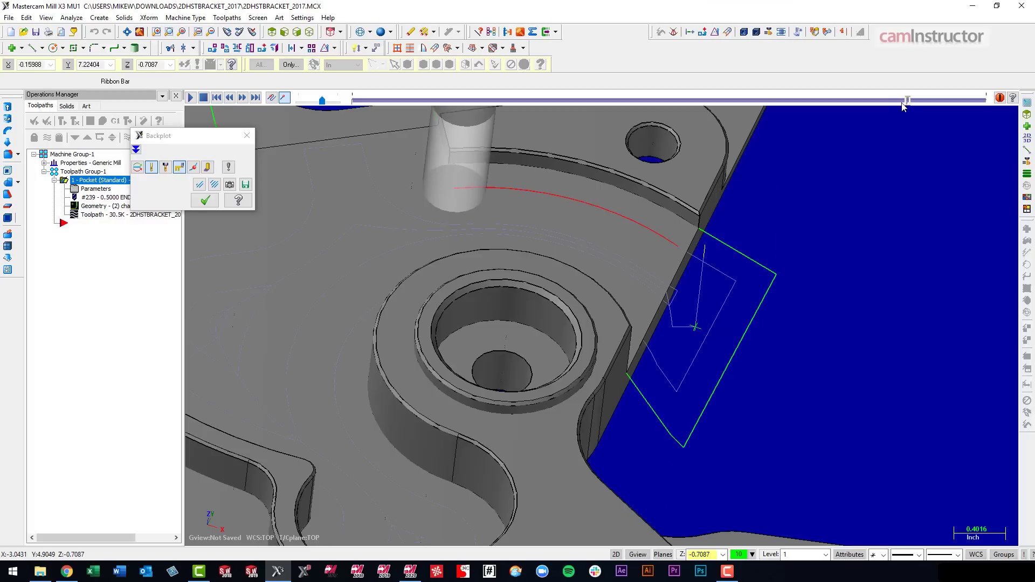
{"action": "mouse_move", "coordinate": [909, 101]}
{"action": "left_mouse_down"}
{"action": "mouse_move", "coordinate": [922, 105]}
{"action": "mouse_move", "coordinate": [914, 105]}
{"action": "left_mouse_up"}
{"action": "scroll", "coordinate": [918, 107], "scroll_direction": "down", "scroll_amount": 1}
{"action": "scroll", "coordinate": [513, 137], "scroll_direction": "up", "scroll_amount": 1}
{"action": "scroll", "coordinate": [507, 145], "scroll_direction": "up", "scroll_amount": 3}
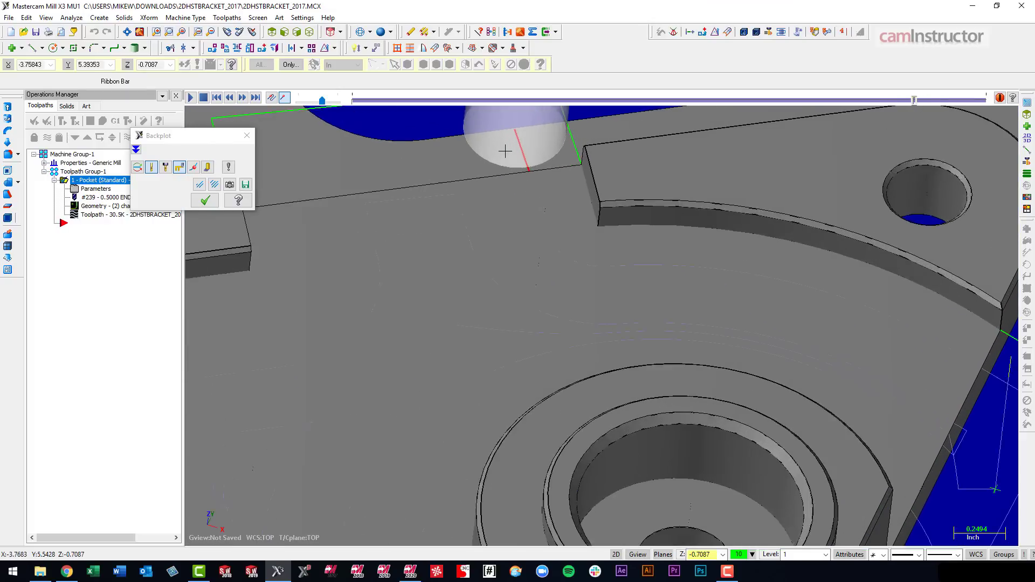
{"action": "scroll", "coordinate": [566, 260], "scroll_direction": "down", "scroll_amount": 1}
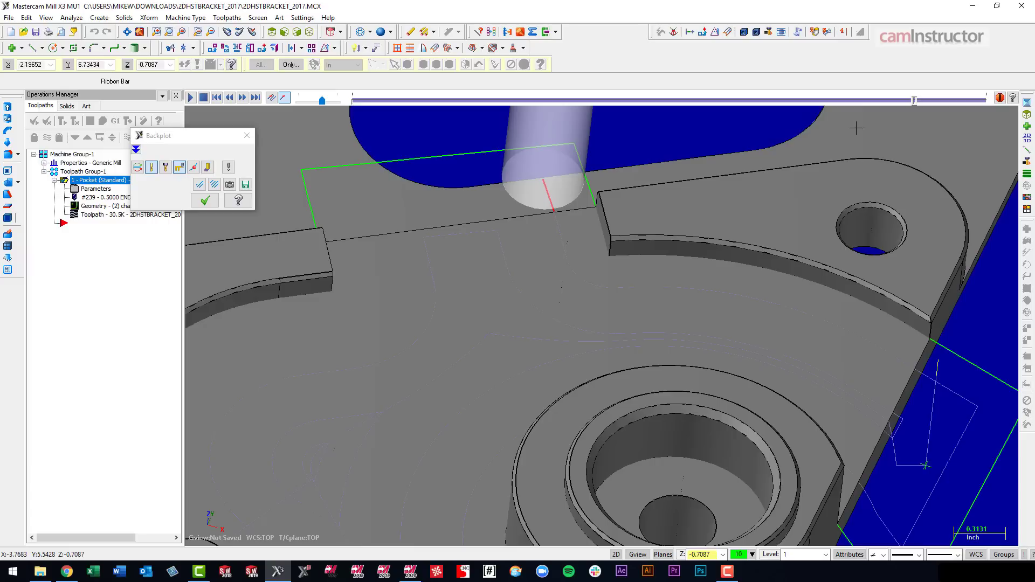
{"action": "left_click_drag", "start_coordinate": [915, 104], "coordinate": [917, 103]}
{"action": "scroll", "coordinate": [692, 203], "scroll_direction": "down", "scroll_amount": 1}
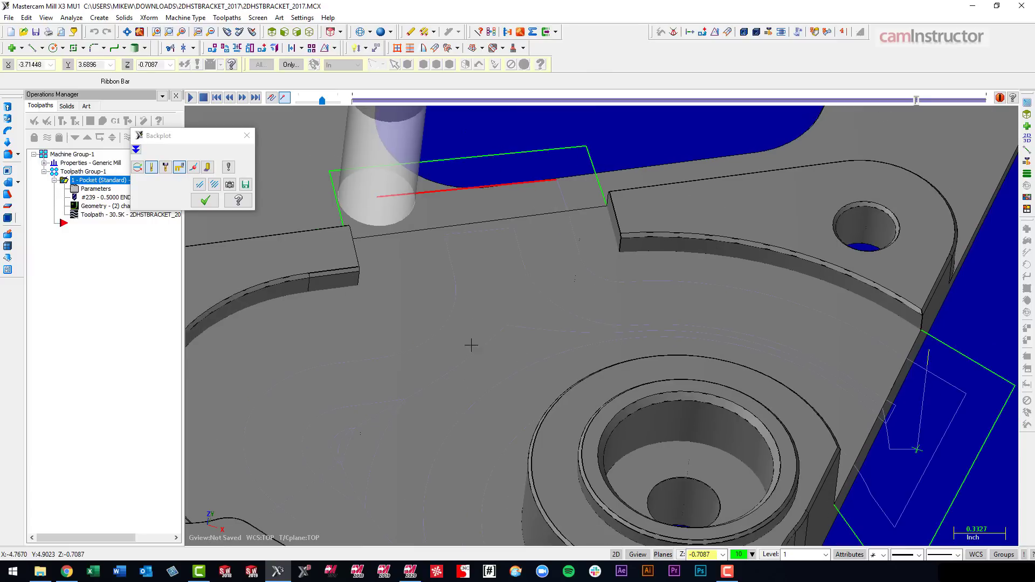
{"action": "left_click", "coordinate": [204, 201]}
{"action": "scroll", "coordinate": [695, 249], "scroll_direction": "down", "scroll_amount": 4}
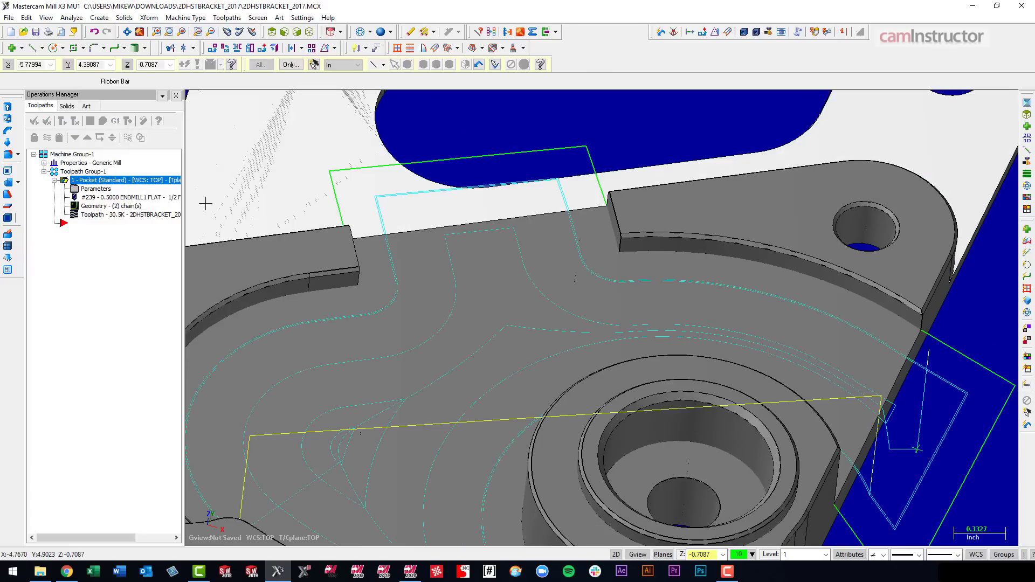
Show the finished pocket toolpath in a zoomed-out top view, then bring Mastercam 2020 forward
{"action": "scroll", "coordinate": [695, 249], "scroll_direction": "down", "scroll_amount": 3}
{"action": "right_click", "coordinate": [733, 227]}
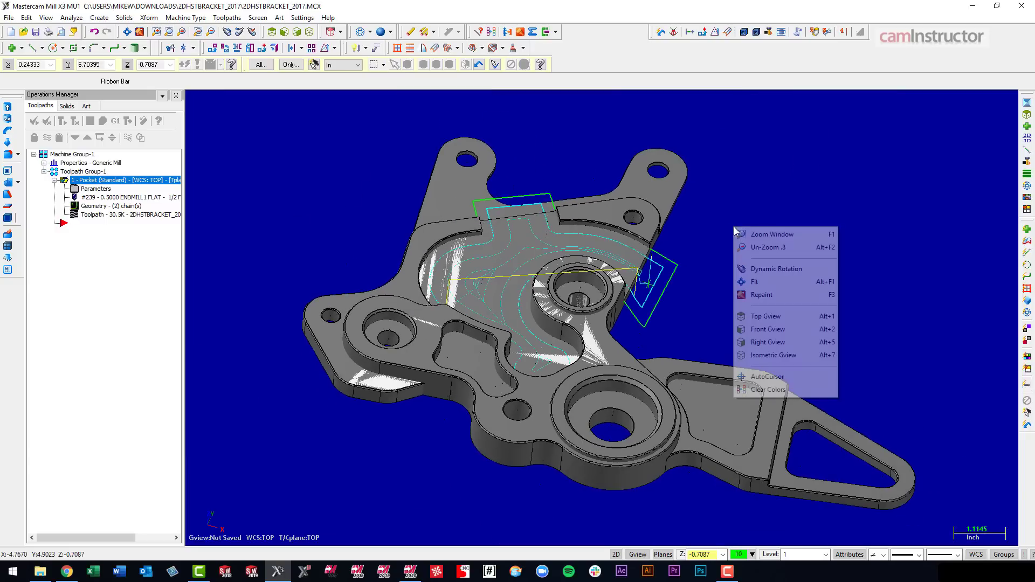
{"action": "left_click", "coordinate": [776, 316]}
{"action": "scroll", "coordinate": [376, 279], "scroll_direction": "down", "scroll_amount": 2}
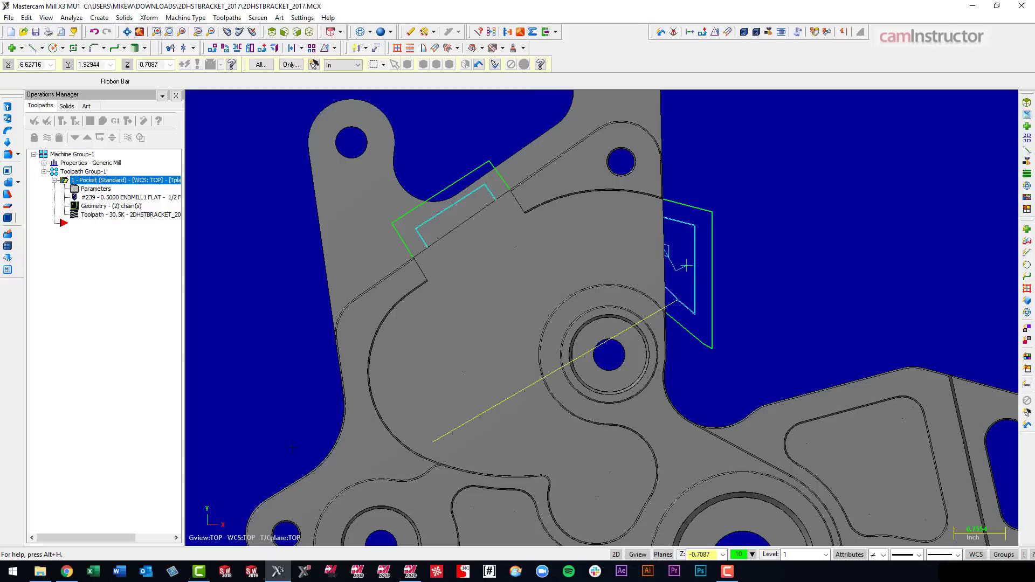
{"action": "left_click", "coordinate": [404, 572]}
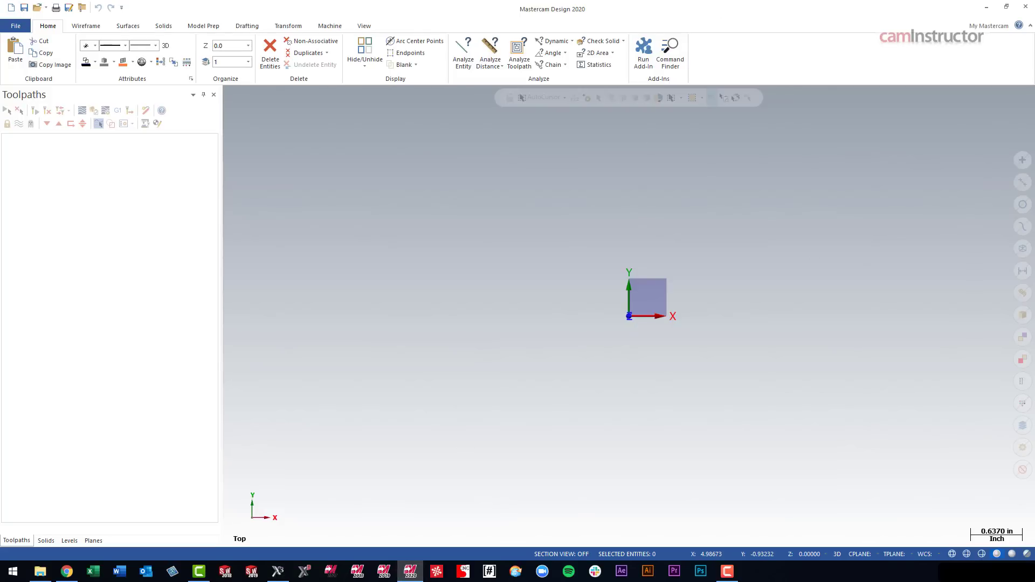
Load the bracket X_B file from its project folder into Mastercam 2020 and close the browser
{"action": "key", "text": "alt+Tab"}
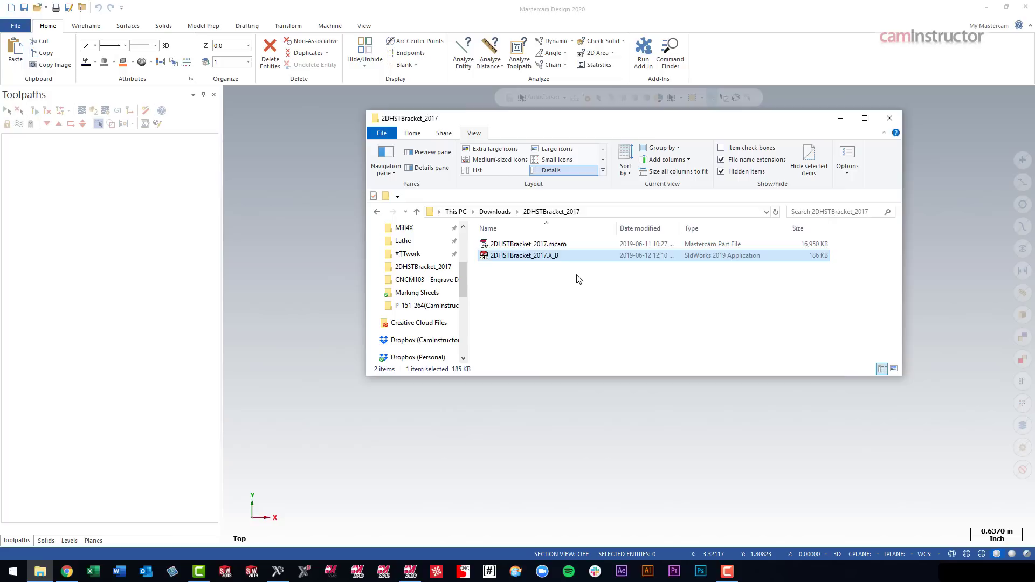
{"action": "left_click_drag", "start_coordinate": [555, 260], "coordinate": [308, 249]}
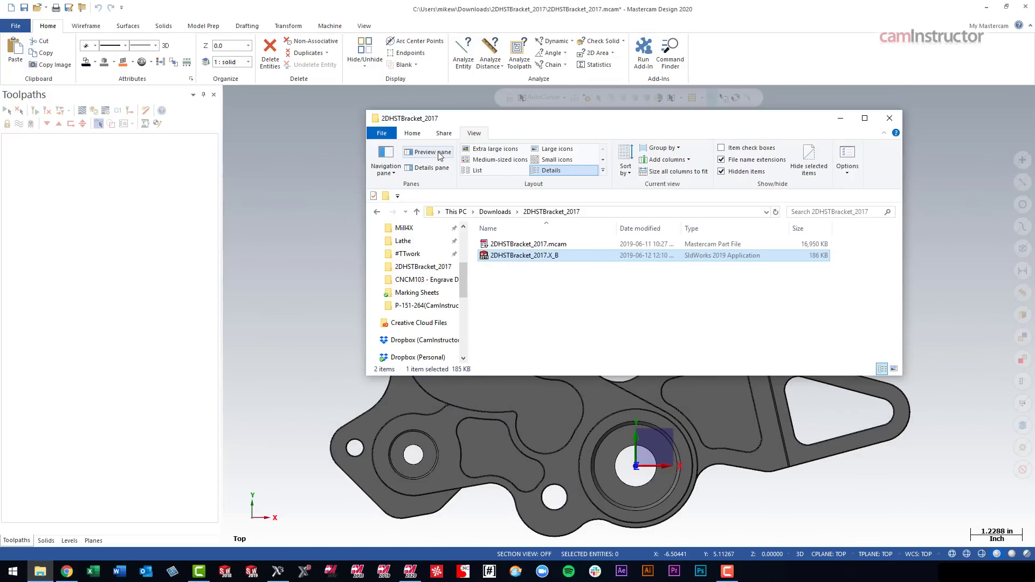
{"action": "left_click", "coordinate": [840, 118]}
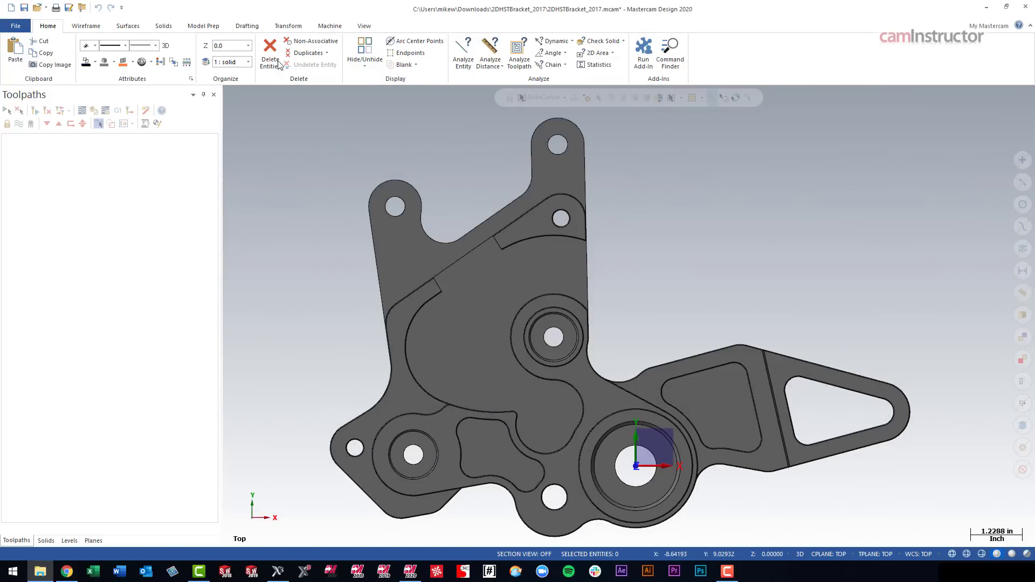
Add a default mill machine group to the job
{"action": "left_click", "coordinate": [326, 26]}
{"action": "left_click", "coordinate": [16, 51]}
{"action": "left_click", "coordinate": [240, 153]}
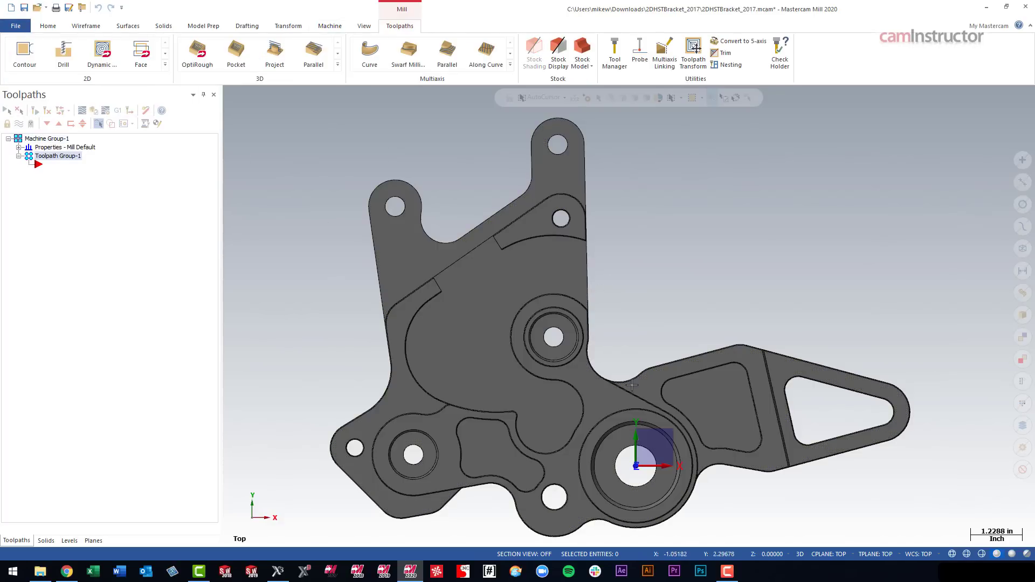
Start a Dynamic Mill toolpath with the pocket floor as its machining region
{"action": "middle_click_drag", "start_coordinate": [677, 298], "coordinate": [549, 283]}
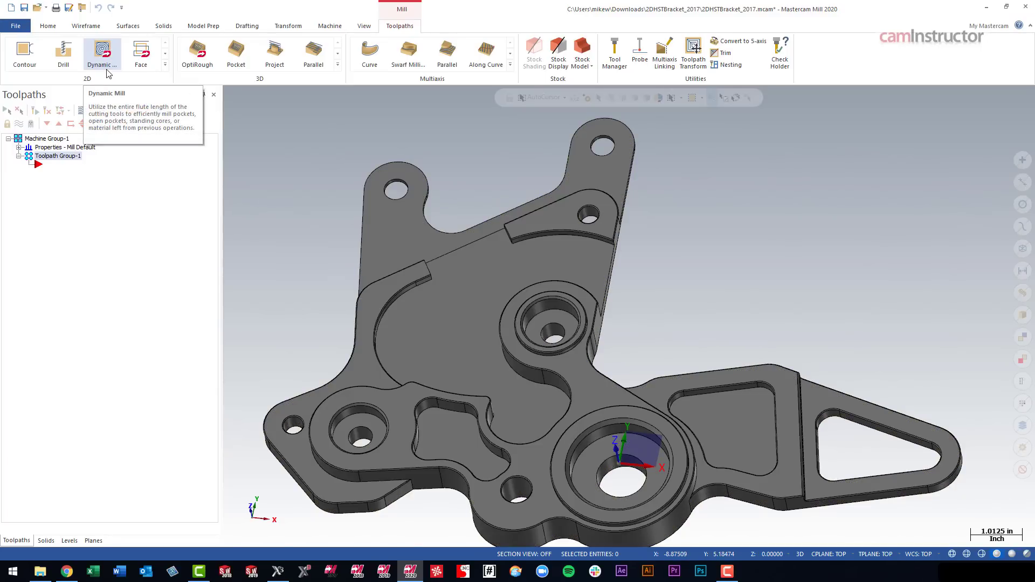
{"action": "left_click", "coordinate": [105, 49]}
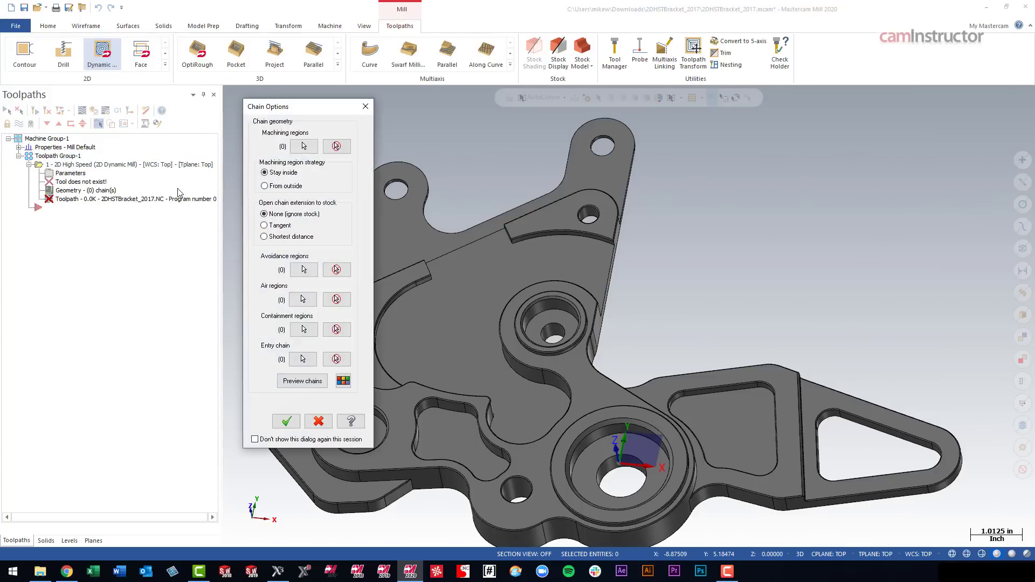
{"action": "left_click_drag", "start_coordinate": [325, 111], "coordinate": [212, 98]}
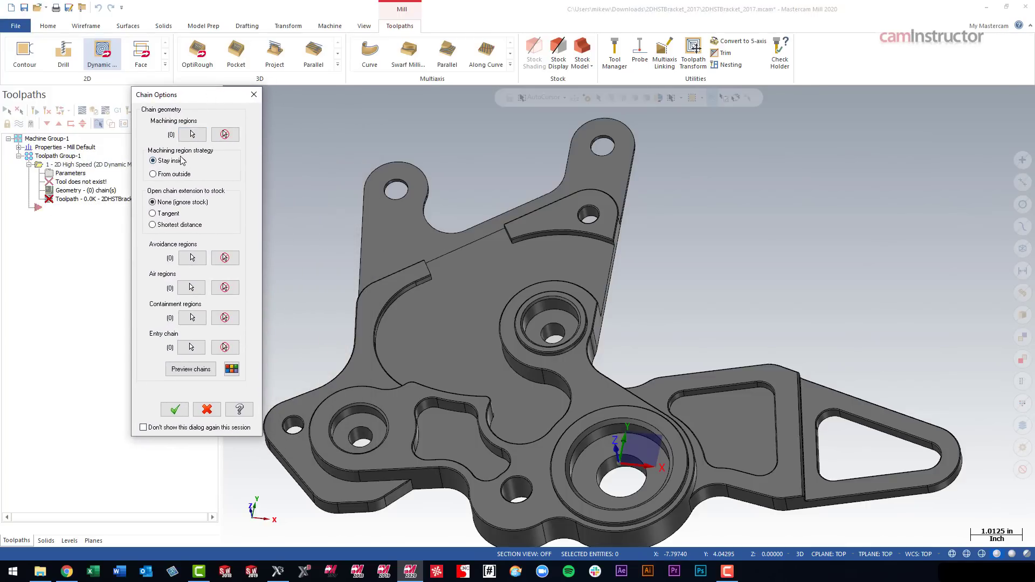
{"action": "left_click", "coordinate": [191, 134]}
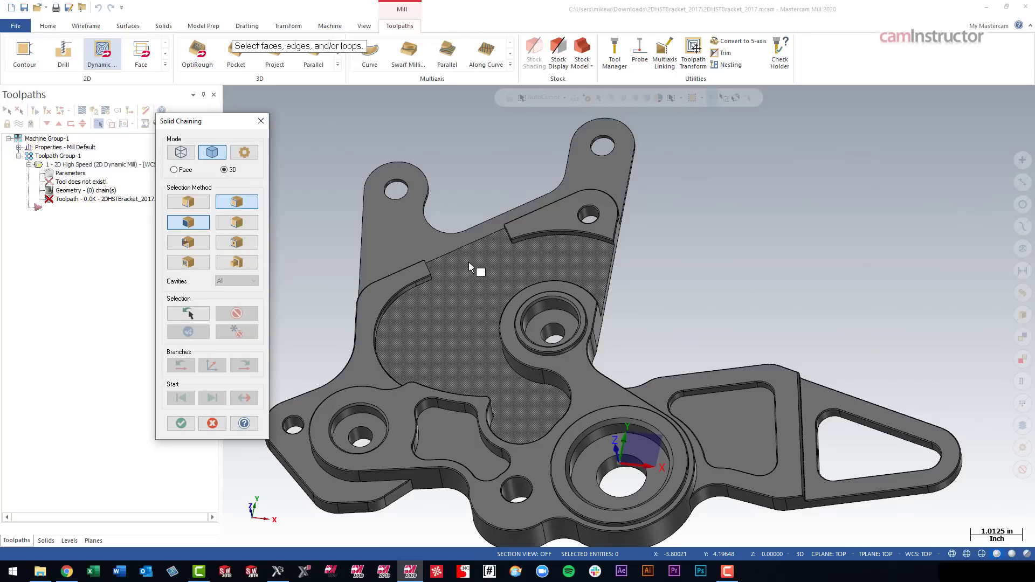
{"action": "left_click", "coordinate": [477, 281]}
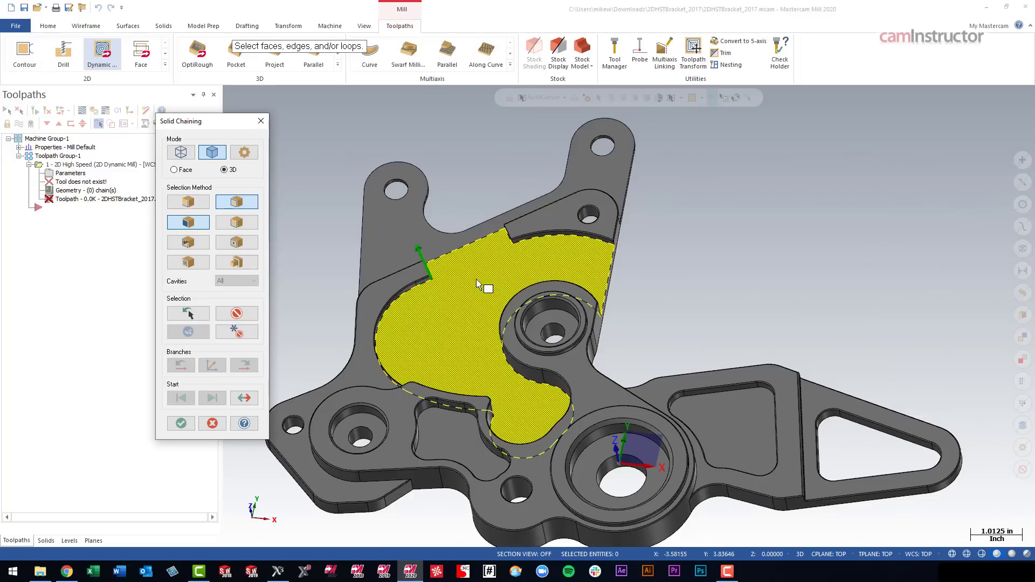
{"action": "left_click", "coordinate": [181, 424]}
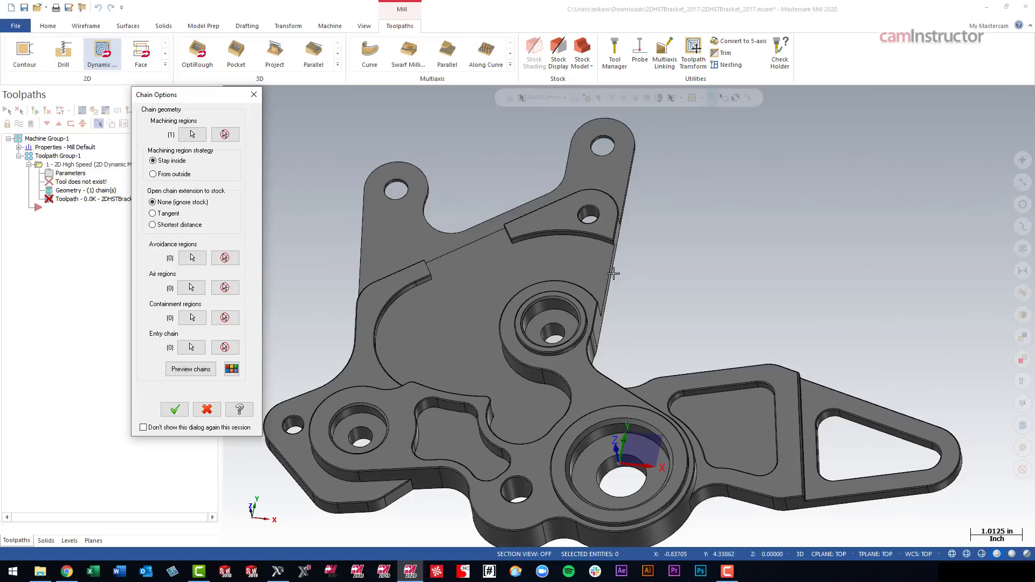
Chain the pocket's top and right wall edges as an air region and accept the chains
{"action": "left_click", "coordinate": [191, 287]}
{"action": "left_click", "coordinate": [185, 206]}
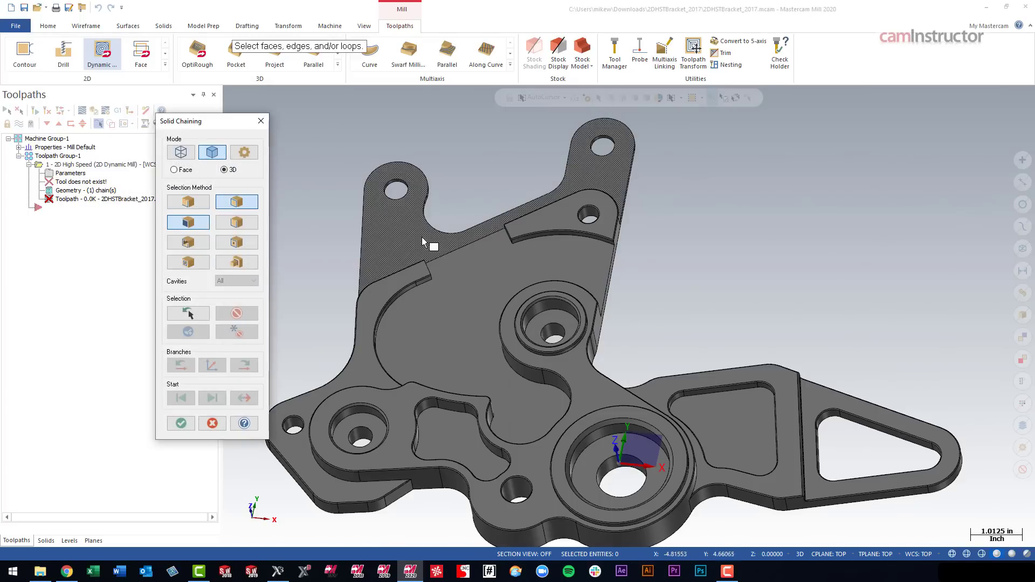
{"action": "left_click", "coordinate": [469, 245]}
{"action": "left_click", "coordinate": [616, 268]}
{"action": "left_click", "coordinate": [187, 429]}
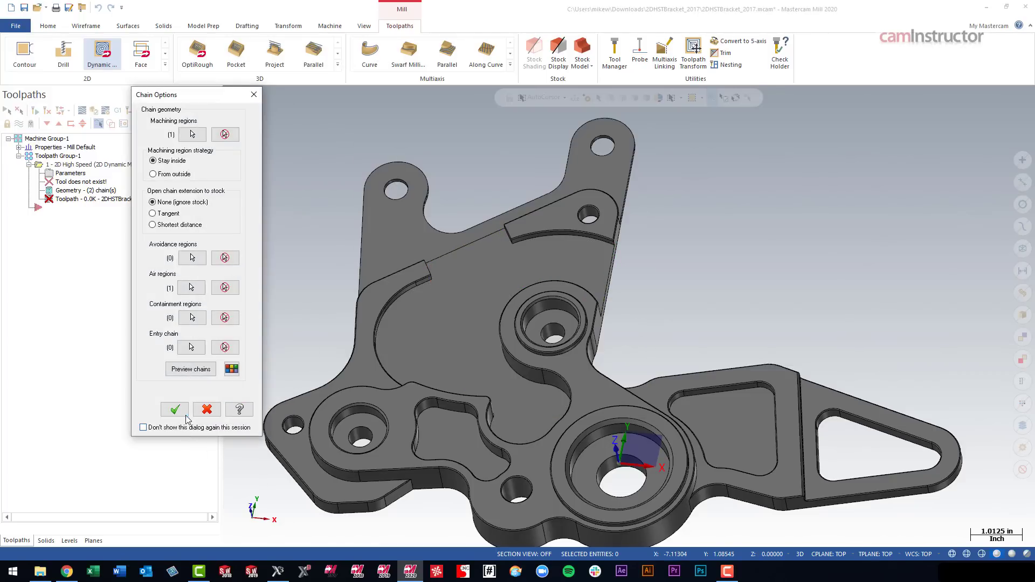
{"action": "left_click", "coordinate": [186, 413]}
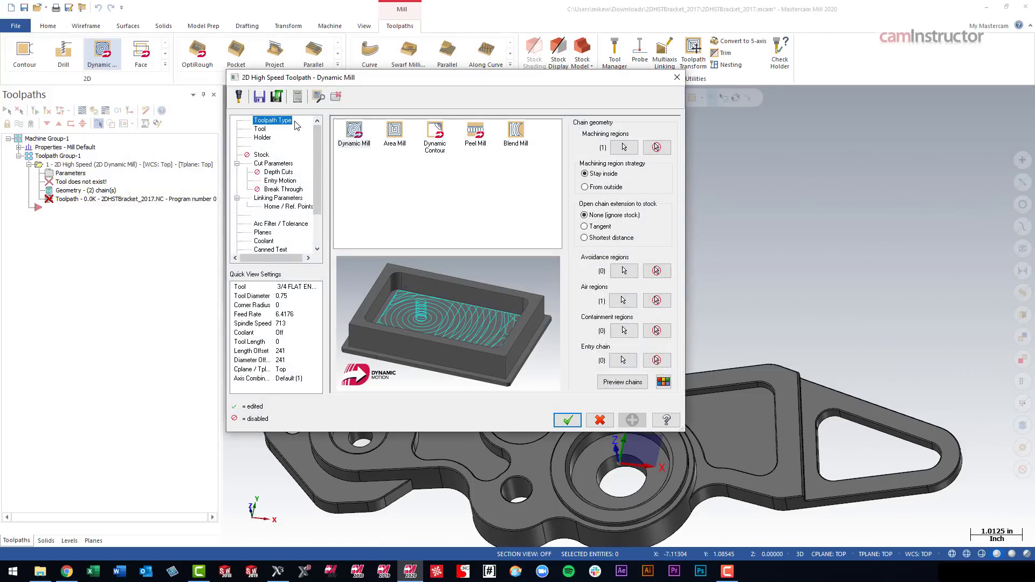
Review the tool page and set stock to leave on walls to 0.0
{"action": "left_click", "coordinate": [260, 130]}
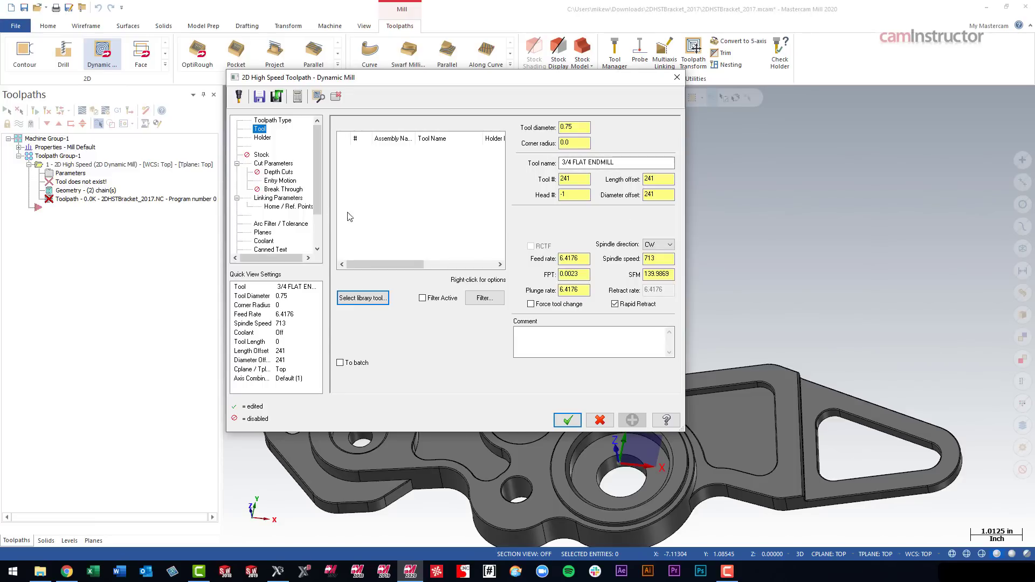
{"action": "left_click", "coordinate": [276, 164]}
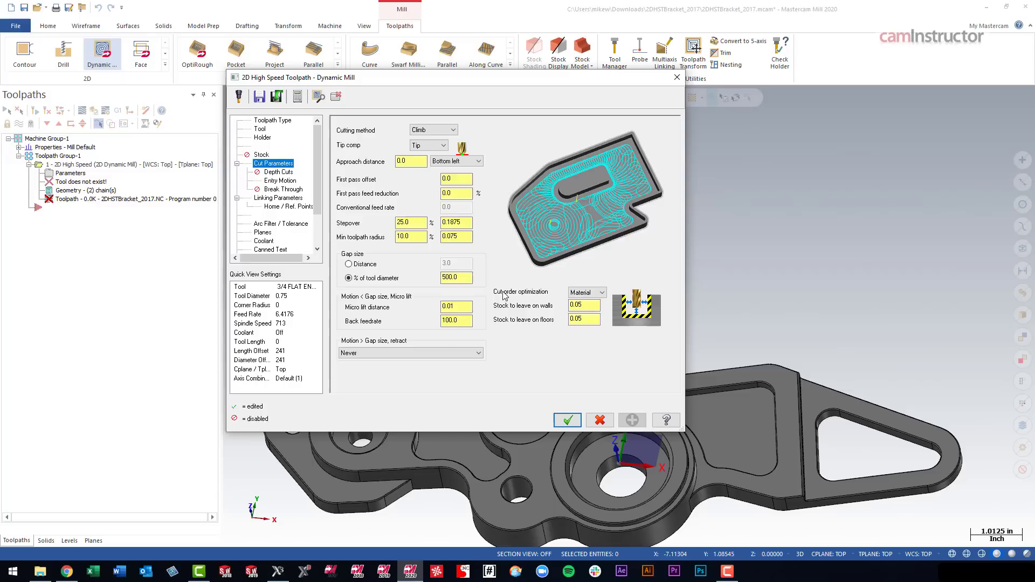
{"action": "left_click", "coordinate": [583, 305]}
{"action": "key", "text": "BackSpace"}
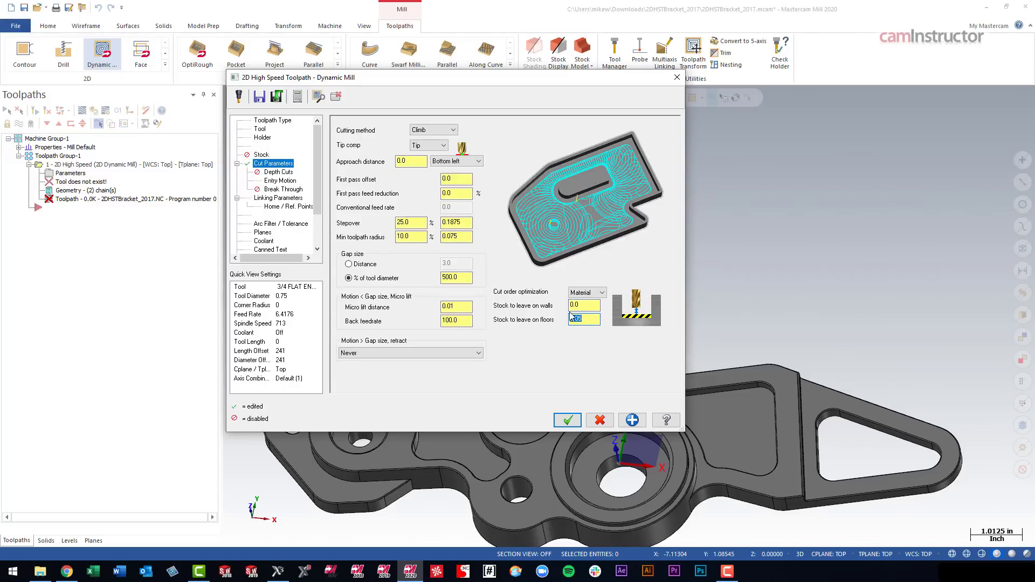
Review the entry motion and linking parameters, then generate the Dynamic Mill toolpath
{"action": "left_click", "coordinate": [288, 185]}
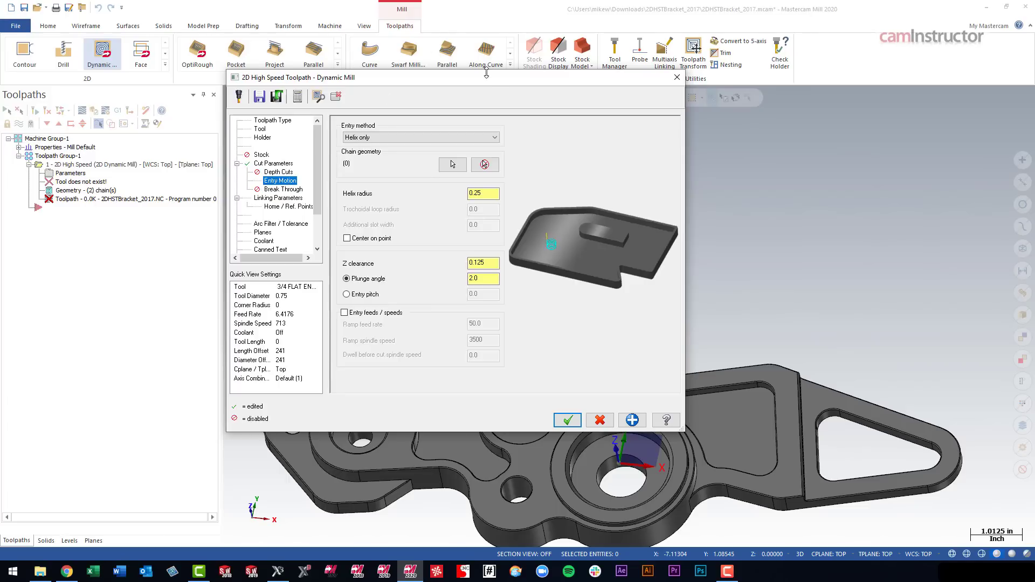
{"action": "left_click_drag", "start_coordinate": [486, 74], "coordinate": [545, 85]}
{"action": "left_click", "coordinate": [305, 204]}
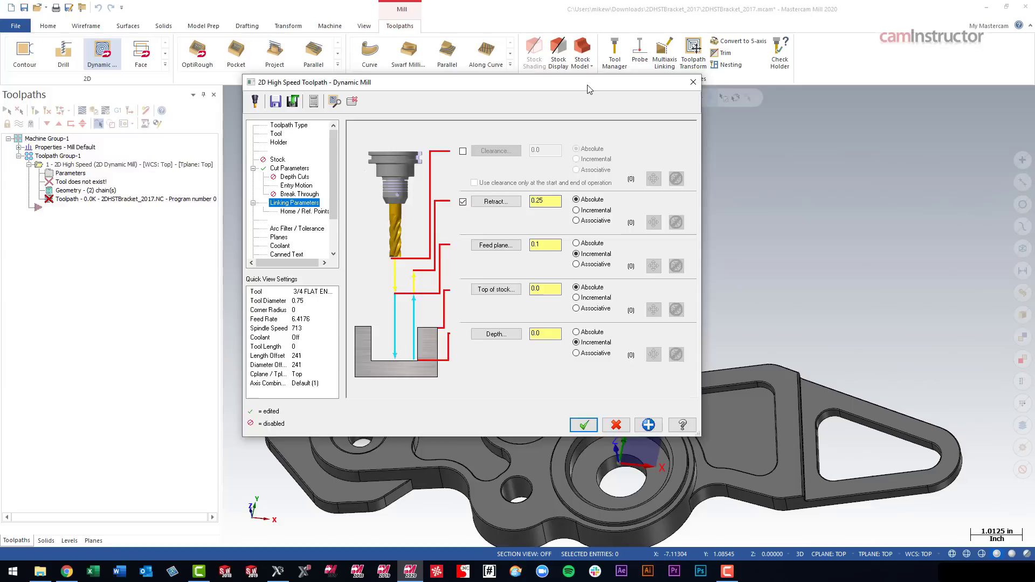
{"action": "left_click_drag", "start_coordinate": [578, 89], "coordinate": [336, 111]}
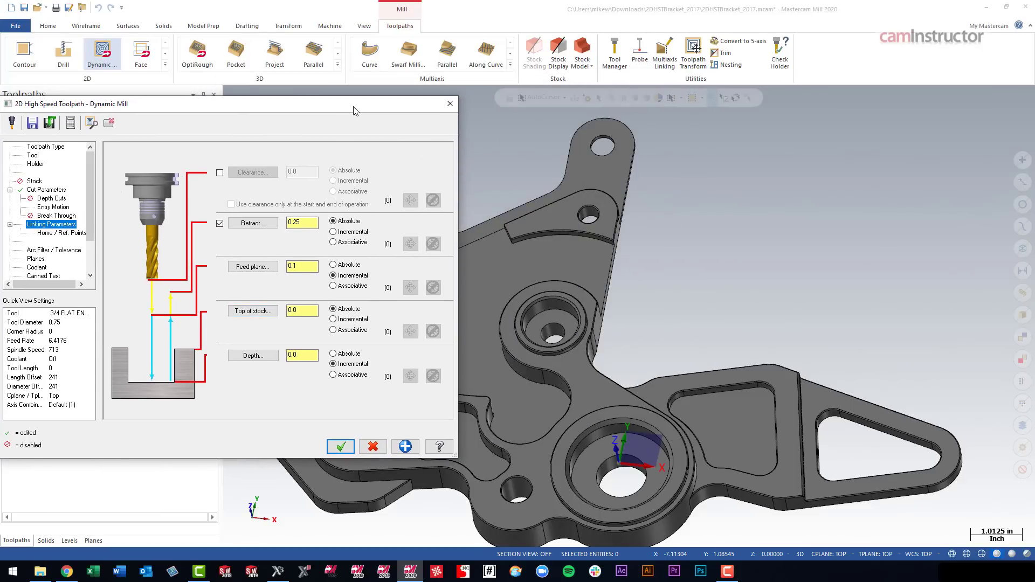
{"action": "left_click_drag", "start_coordinate": [354, 110], "coordinate": [536, 105]}
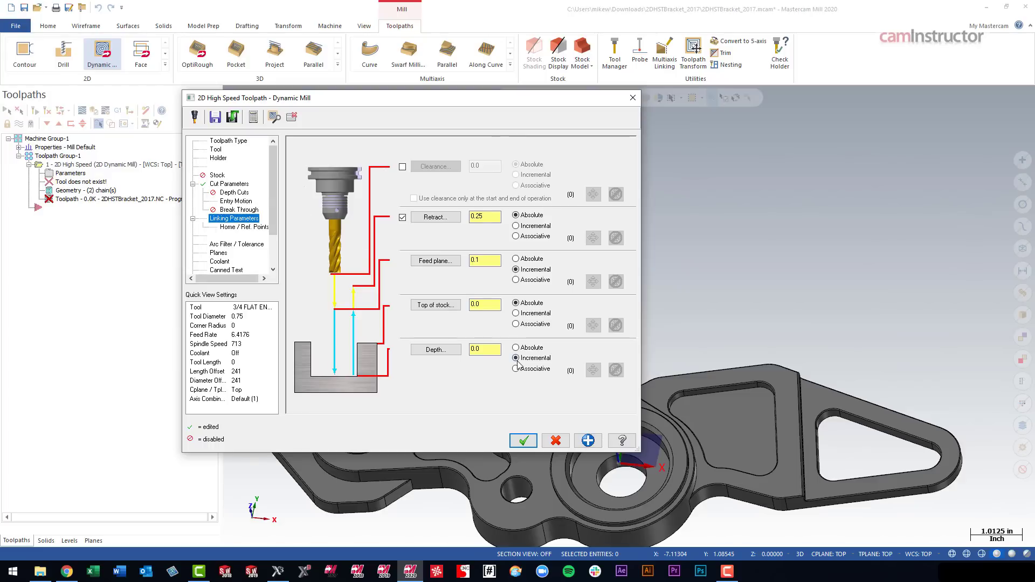
{"action": "left_click", "coordinate": [523, 441]}
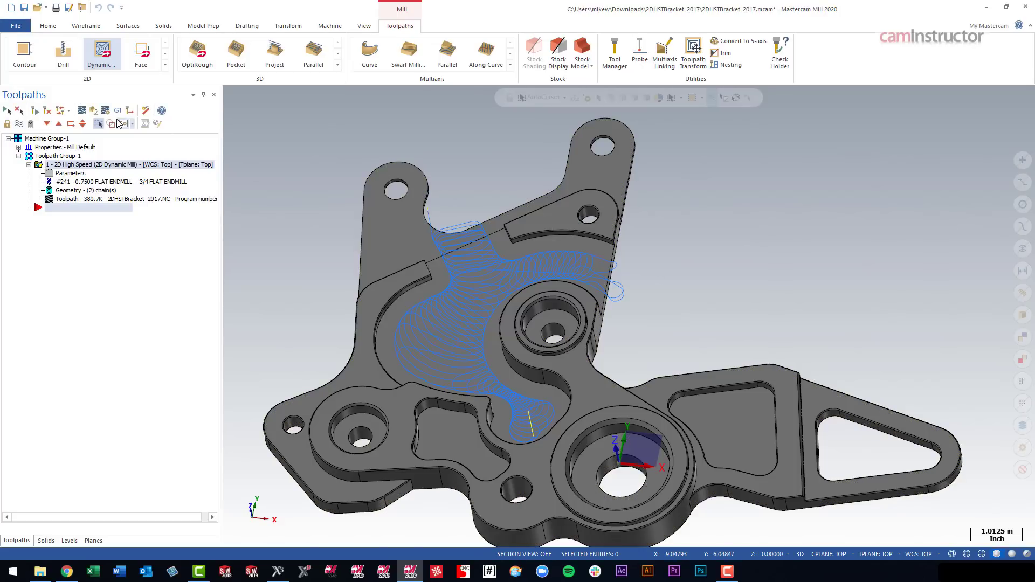
Backplot the Dynamic Mill toolpath, scrubbing the tool from the start along the path
{"action": "left_click", "coordinate": [82, 110]}
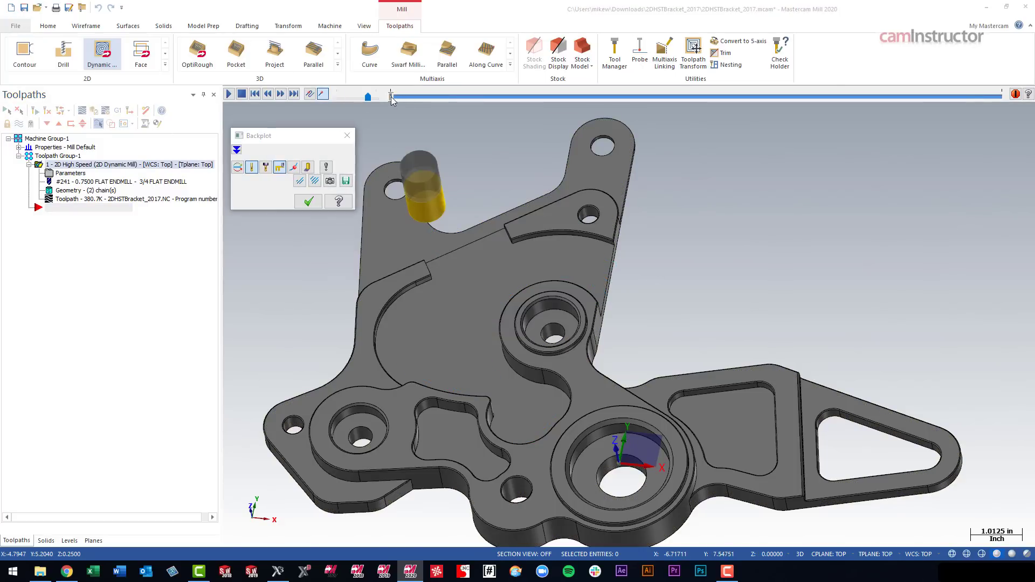
{"action": "left_click_drag", "start_coordinate": [392, 101], "coordinate": [392, 101]}
{"action": "middle_click_drag", "start_coordinate": [439, 214], "coordinate": [445, 218]}
{"action": "scroll", "coordinate": [444, 218], "scroll_direction": "up", "scroll_amount": 3}
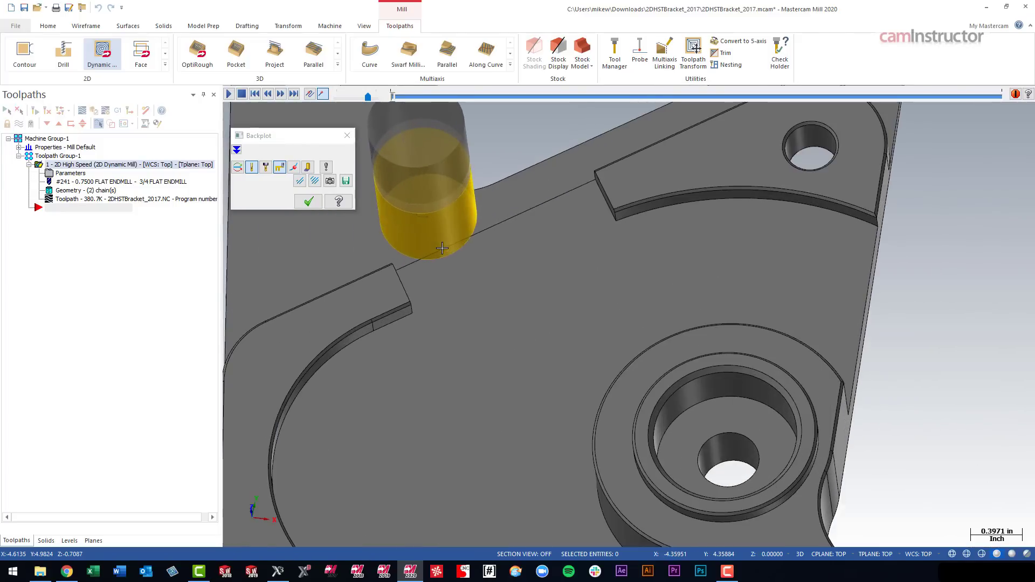
{"action": "scroll", "coordinate": [383, 130], "scroll_direction": "down", "scroll_amount": 1}
{"action": "left_click_drag", "start_coordinate": [391, 97], "coordinate": [636, 181]}
In top view with shaded stock, advance the tool to show the cut region, then close the backplot
{"action": "right_click", "coordinate": [744, 264]}
{"action": "left_click", "coordinate": [772, 322]}
{"action": "scroll", "coordinate": [590, 266], "scroll_direction": "up", "scroll_amount": 5}
{"action": "scroll", "coordinate": [599, 266], "scroll_direction": "up", "scroll_amount": 2}
{"action": "left_click", "coordinate": [307, 167]}
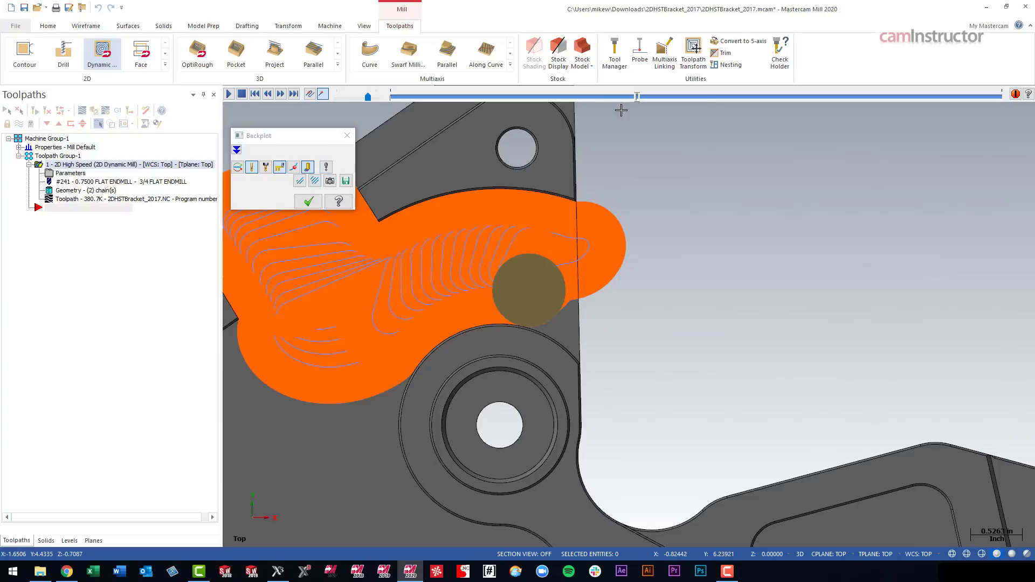
{"action": "mouse_move", "coordinate": [635, 98]}
{"action": "left_mouse_down"}
{"action": "mouse_move", "coordinate": [619, 99]}
{"action": "mouse_move", "coordinate": [630, 101]}
{"action": "left_mouse_up"}
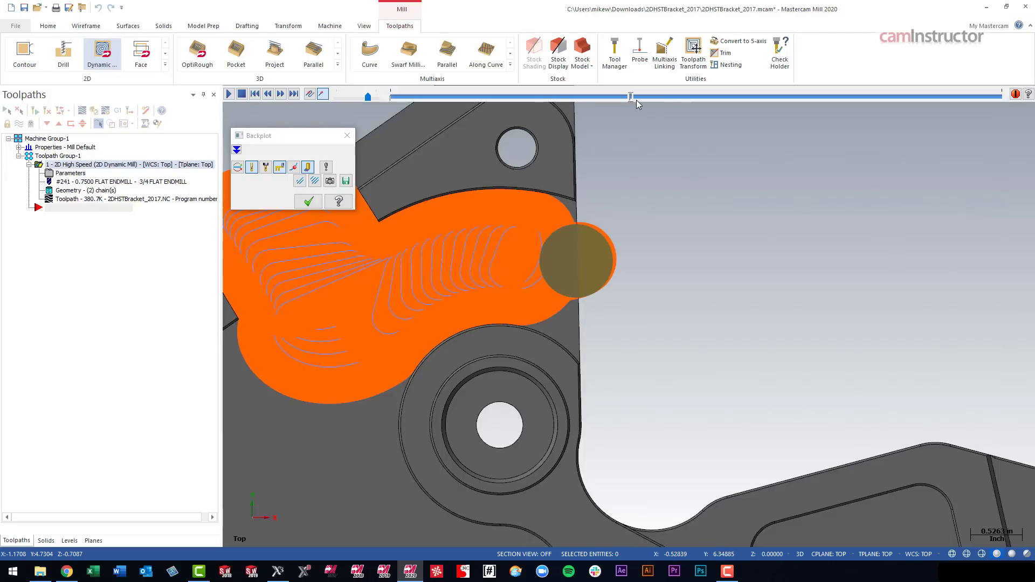
{"action": "left_click_drag", "start_coordinate": [632, 98], "coordinate": [900, 178]}
{"action": "scroll", "coordinate": [774, 240], "scroll_direction": "down", "scroll_amount": 2}
{"action": "left_click", "coordinate": [309, 201]}
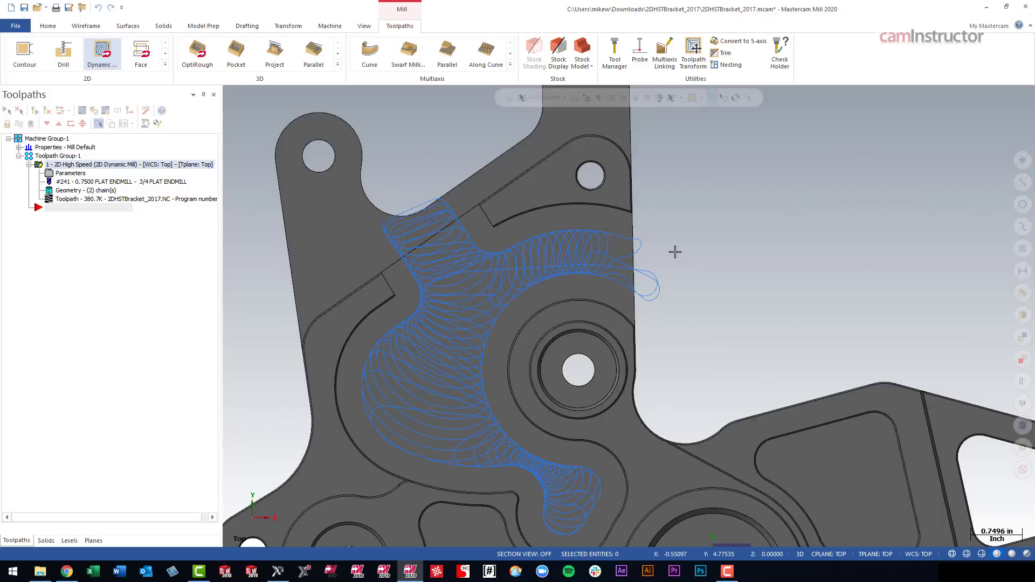
{"action": "scroll", "coordinate": [723, 275], "scroll_direction": "down", "scroll_amount": 2}
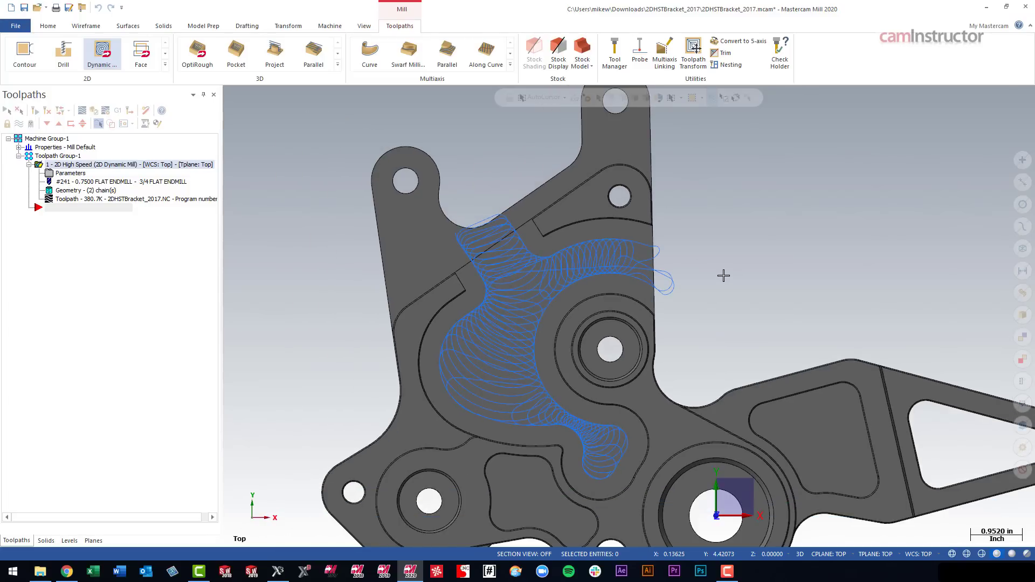
{"action": "scroll", "coordinate": [723, 275], "scroll_direction": "down", "scroll_amount": 1}
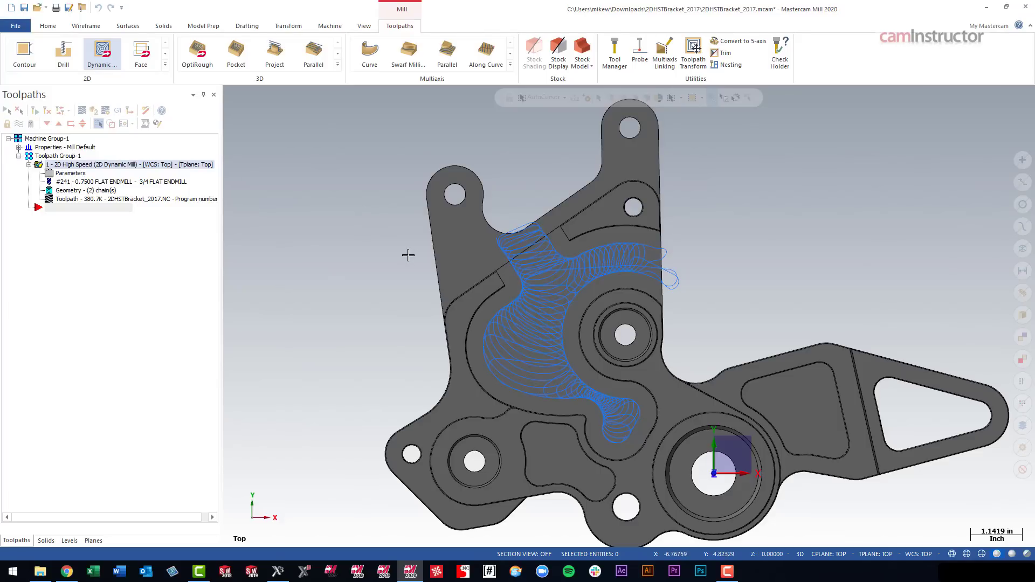
{"action": "scroll", "coordinate": [674, 267], "scroll_direction": "up", "scroll_amount": 3}
{"action": "mouse_move", "coordinate": [764, 297]}
{"action": "middle_mouse_down"}
{"action": "mouse_move", "coordinate": [776, 267]}
{"action": "mouse_move", "coordinate": [742, 224]}
{"action": "mouse_move", "coordinate": [552, 273]}
{"action": "mouse_move", "coordinate": [658, 272]}
{"action": "mouse_move", "coordinate": [746, 309]}
{"action": "mouse_move", "coordinate": [593, 296]}
{"action": "middle_mouse_up"}
{"action": "middle_click_drag", "start_coordinate": [429, 287], "coordinate": [455, 254]}
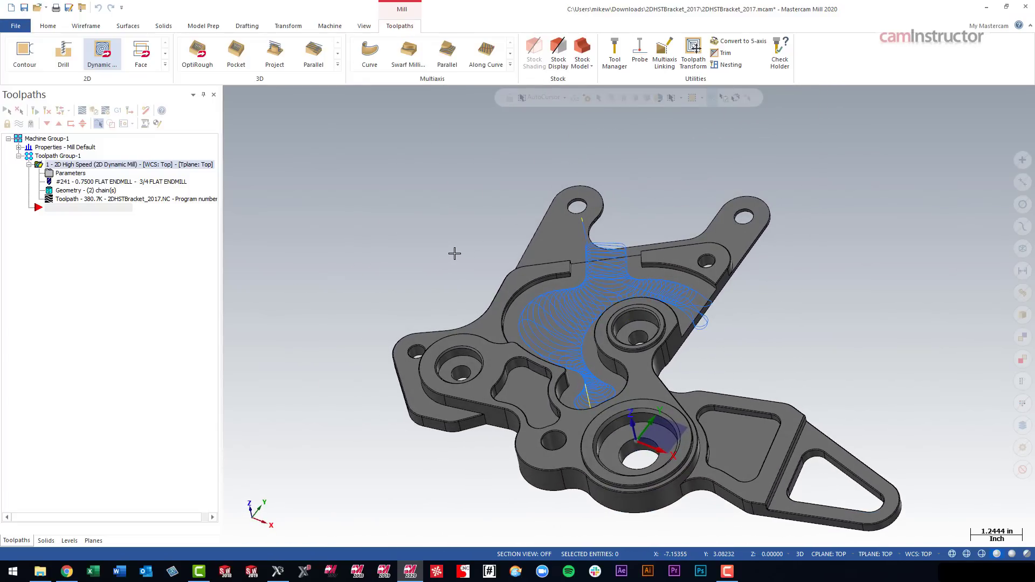